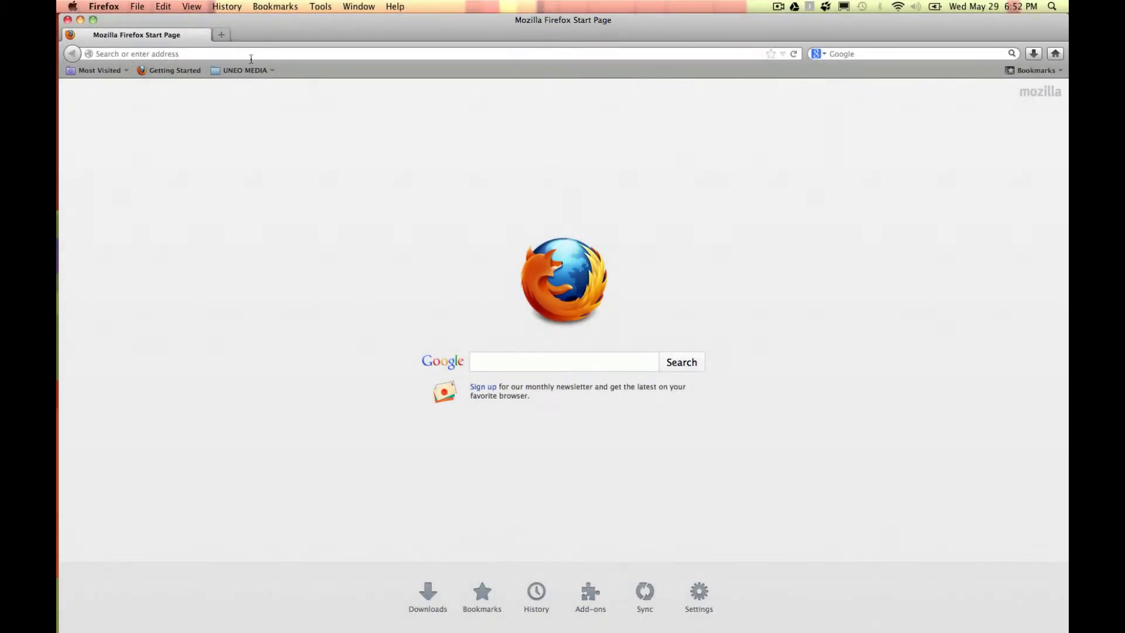
Step: Go to bluehost.com in Firefox
click(133, 53)
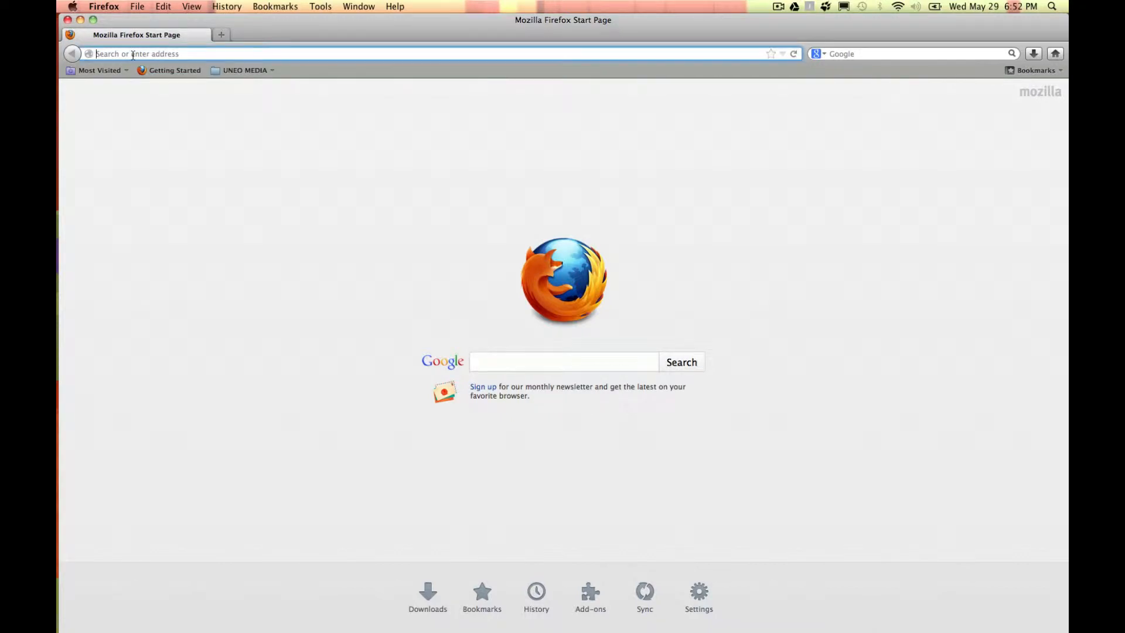
text(bluehost)
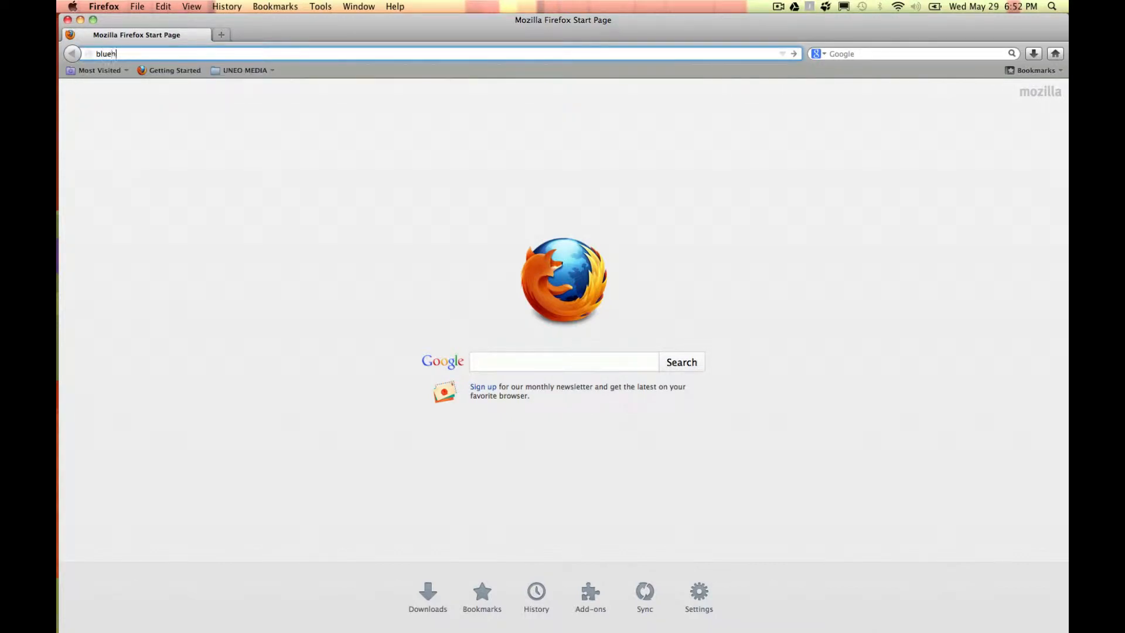
text(.com)
key(Return)
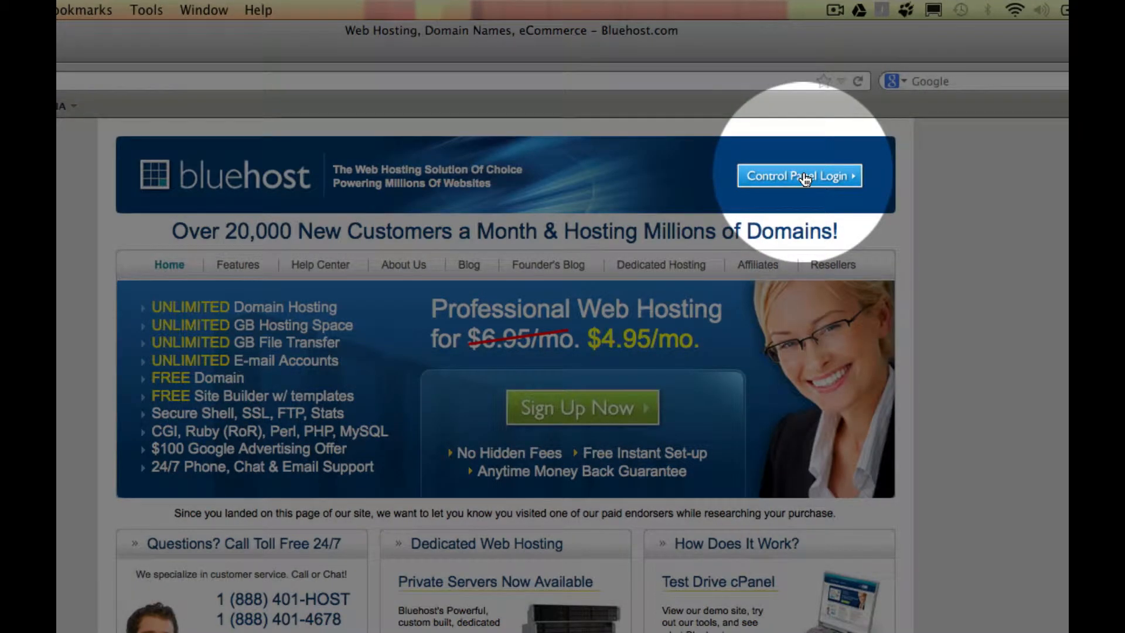
Step: Log into the Bluehost control panel with the account's domain username and password
click(806, 177)
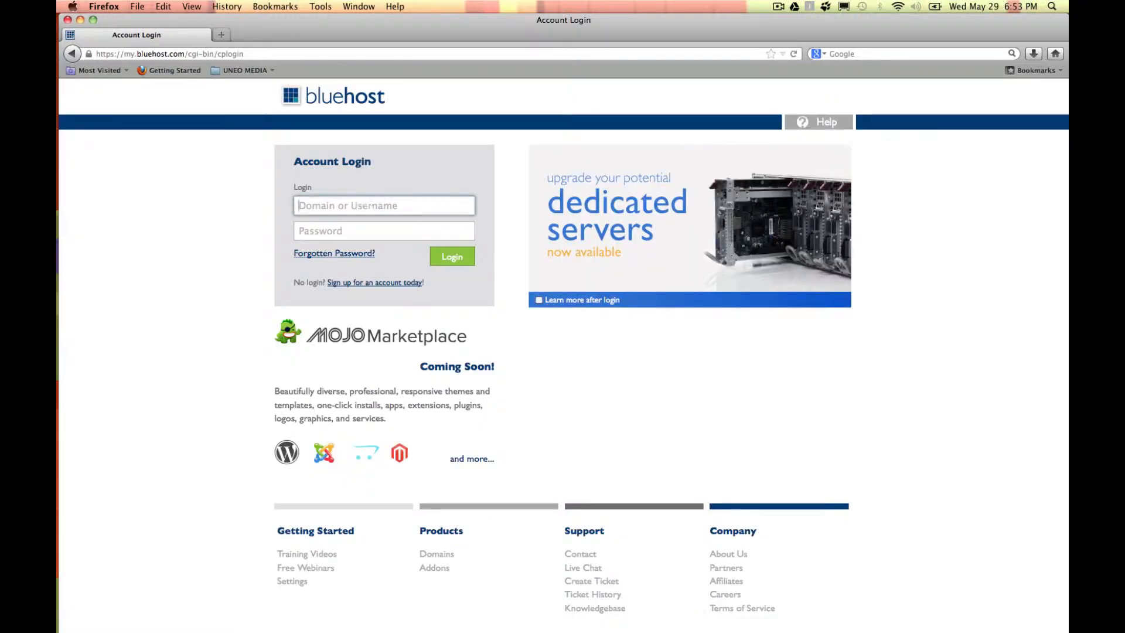
text(uneo)
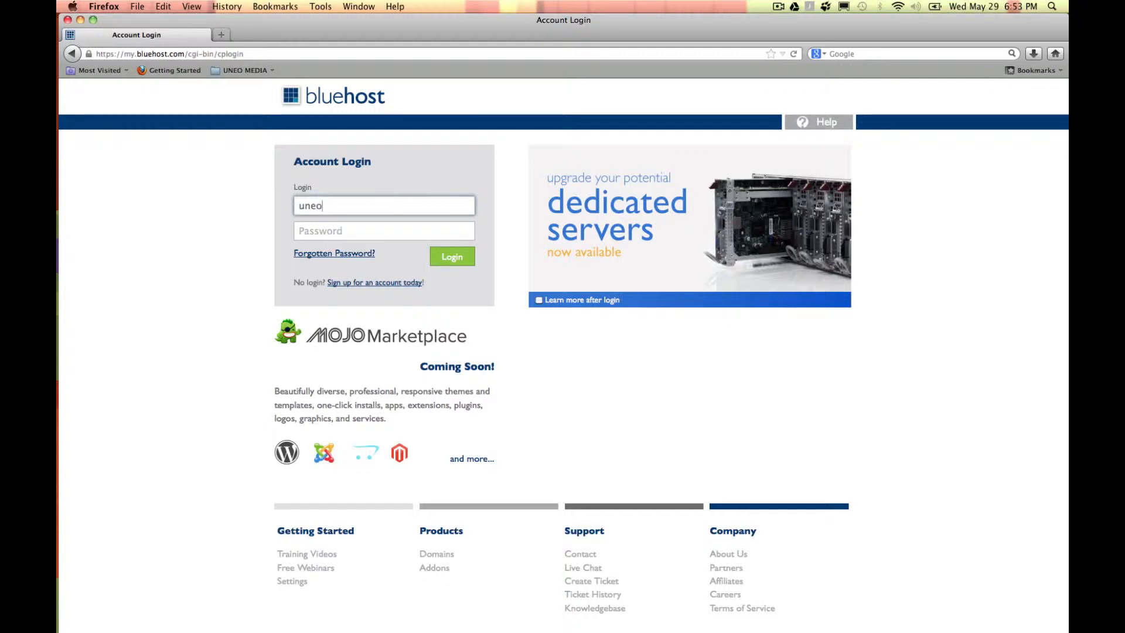
text(1.com)
key(Tab)
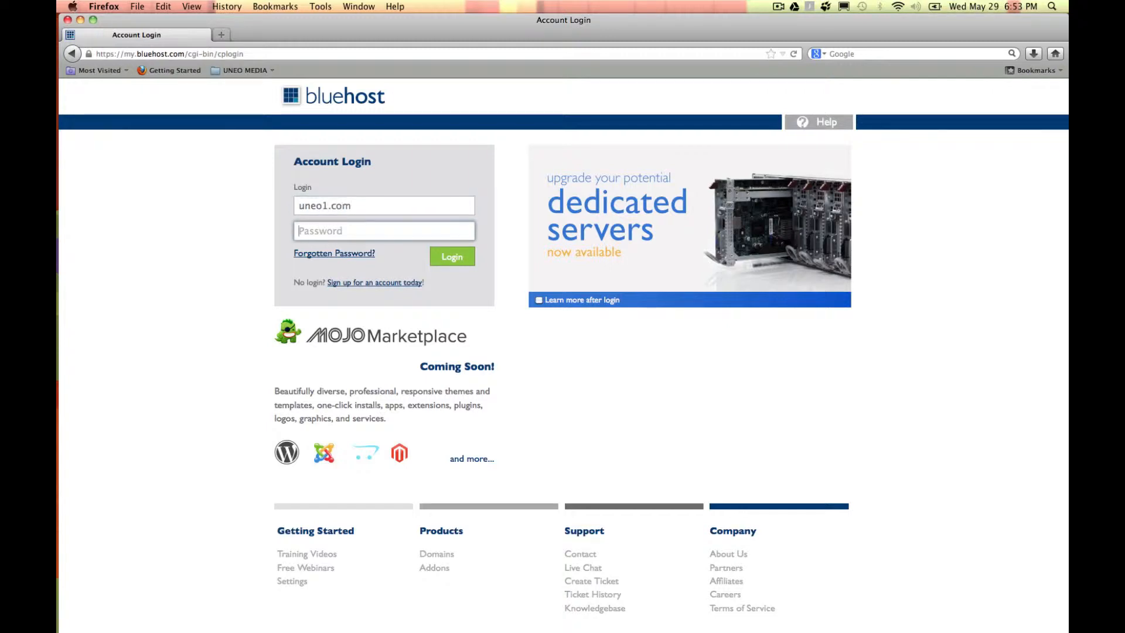
text(••••••••)
click(452, 256)
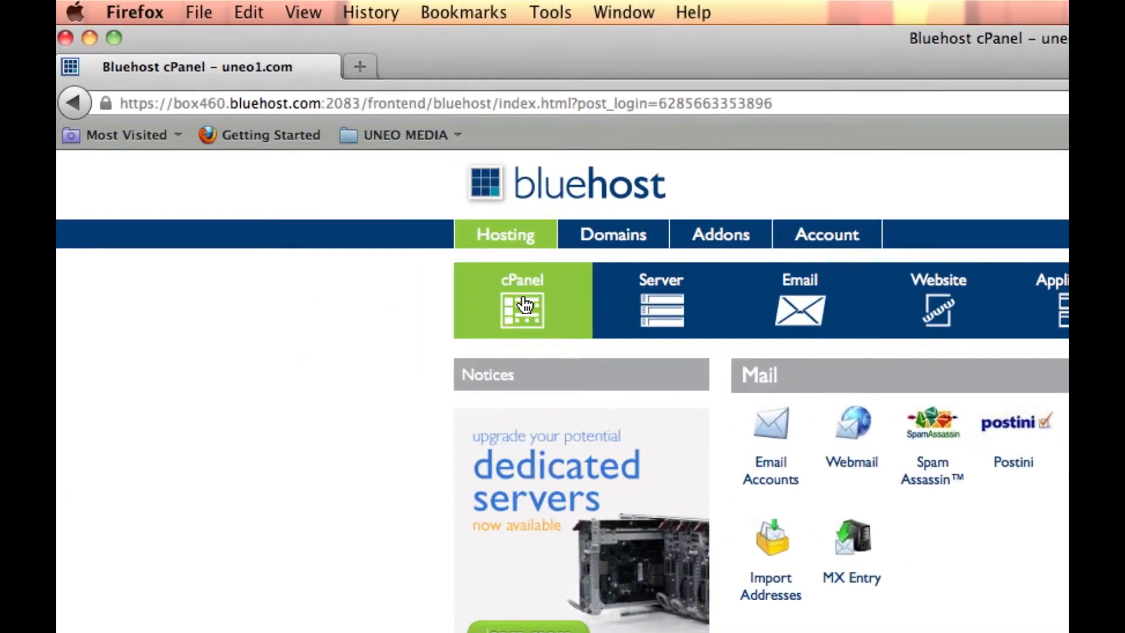
Step: Open SimpleScripts' WordPress installs page from the cPanel Site Builders section
click(475, 268)
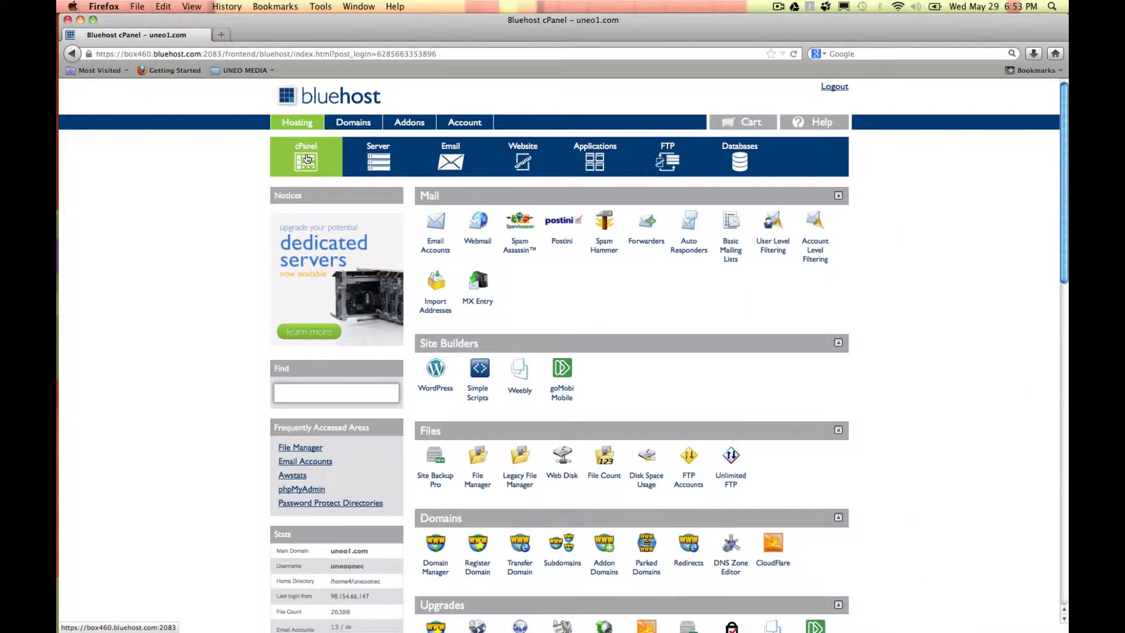
click(435, 369)
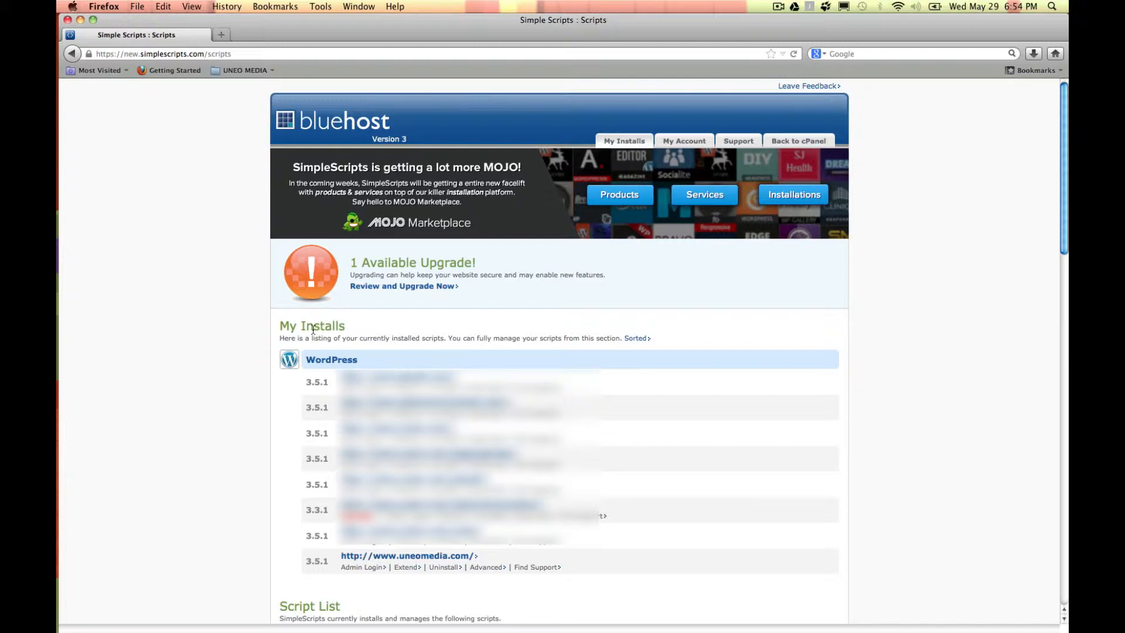
Step: Choose WordPress from the Blogs script list and start a new installation
scroll(313, 330, down, 10)
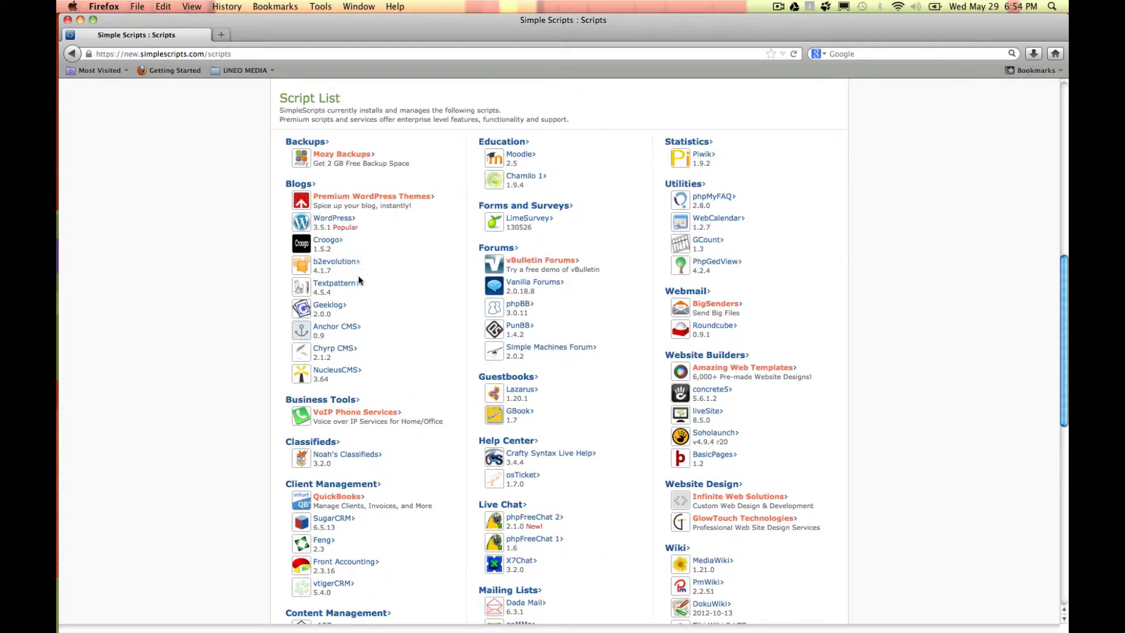
click(332, 222)
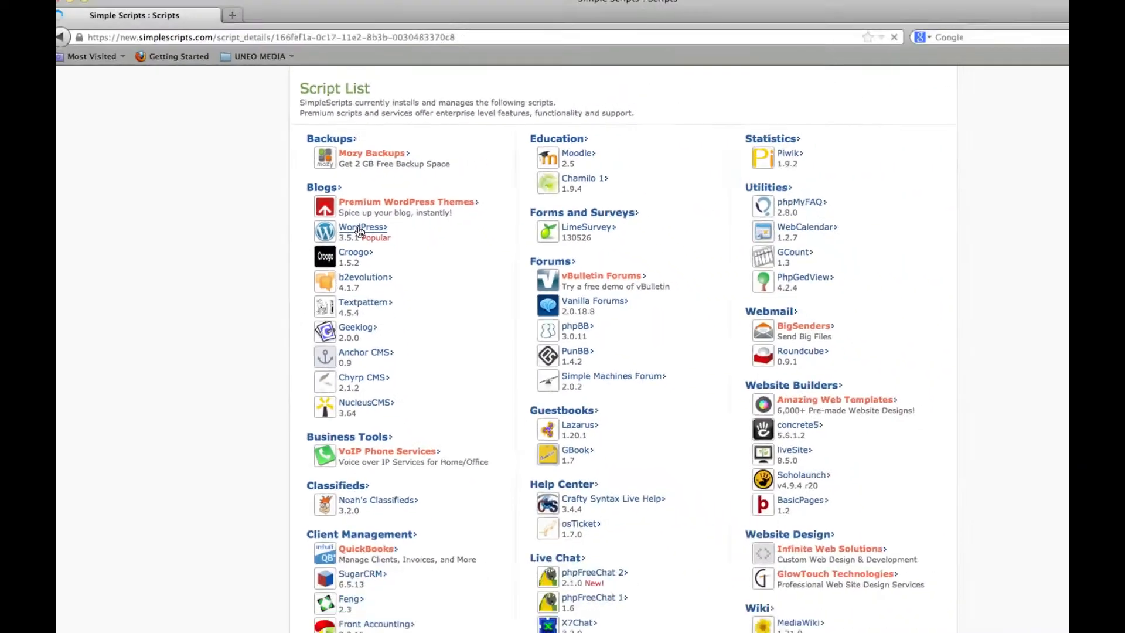
click(518, 280)
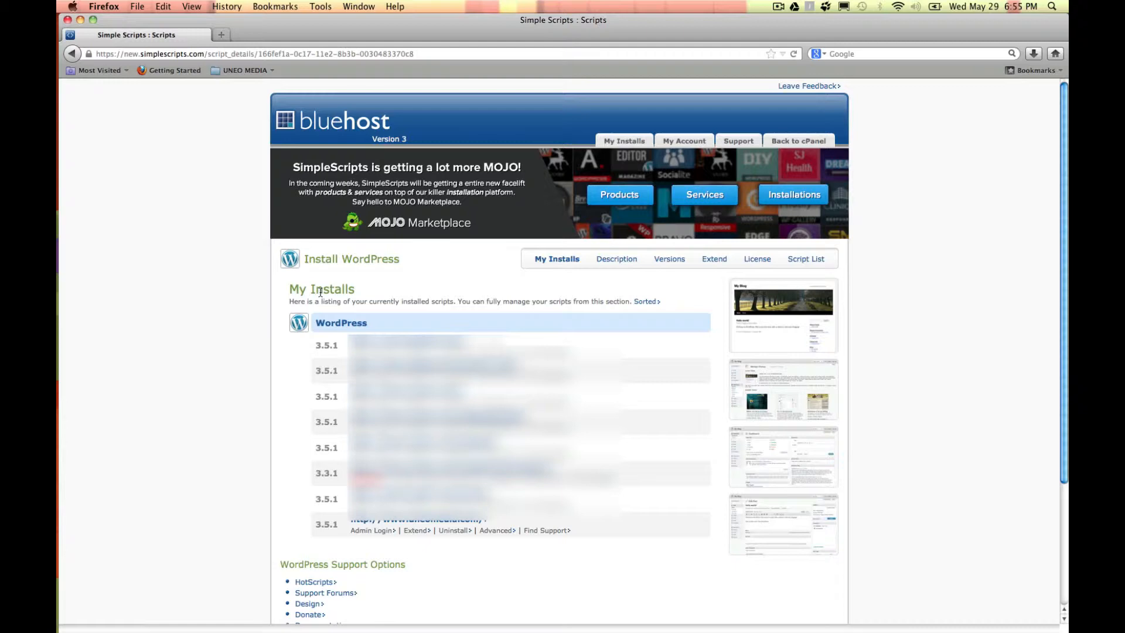
scroll(320, 292, down, 5)
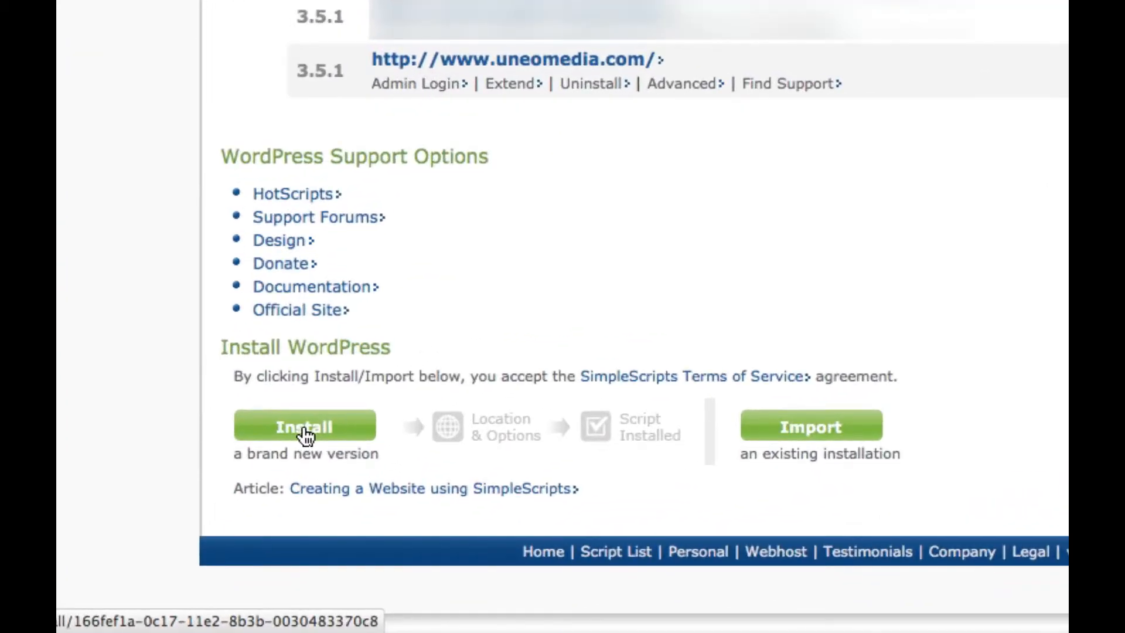
click(306, 435)
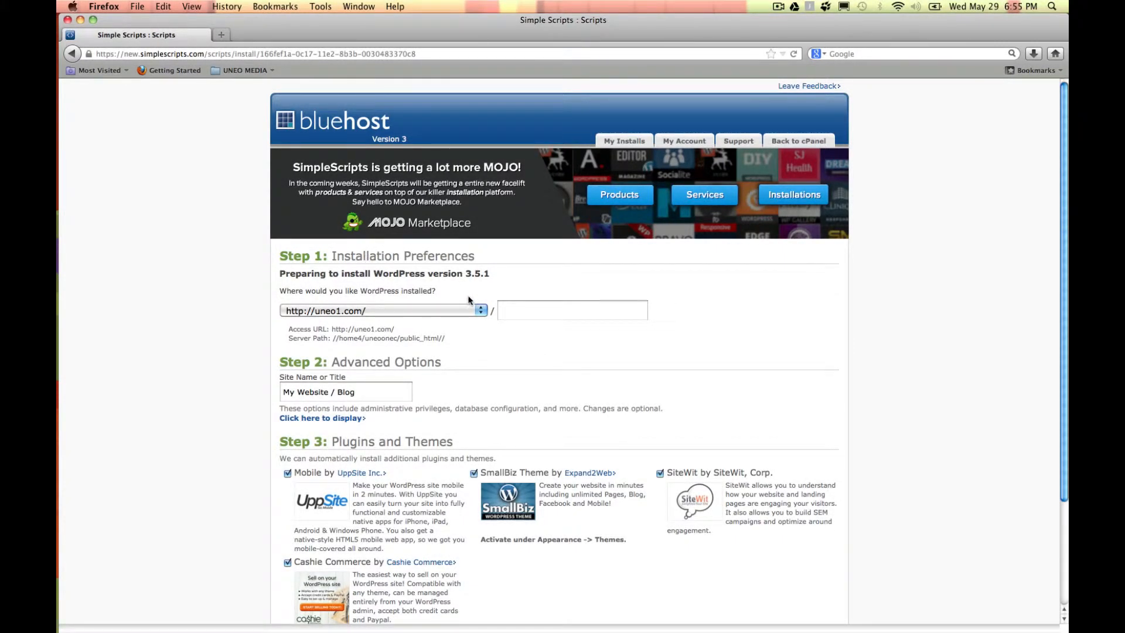
click(480, 310)
scroll(446, 335, down, 3)
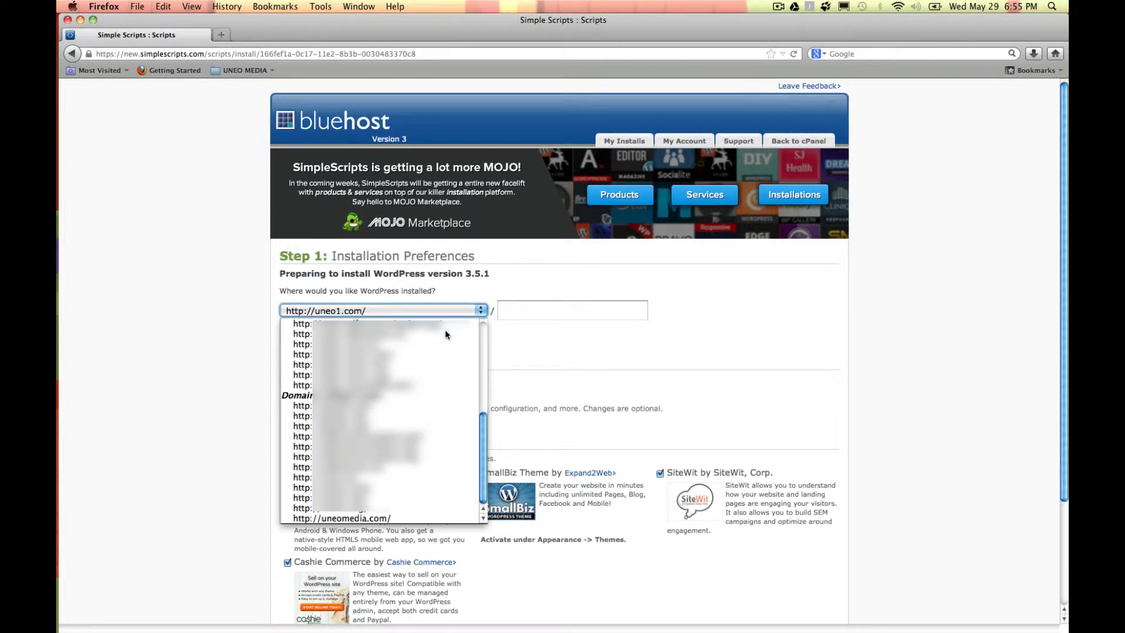
click(399, 519)
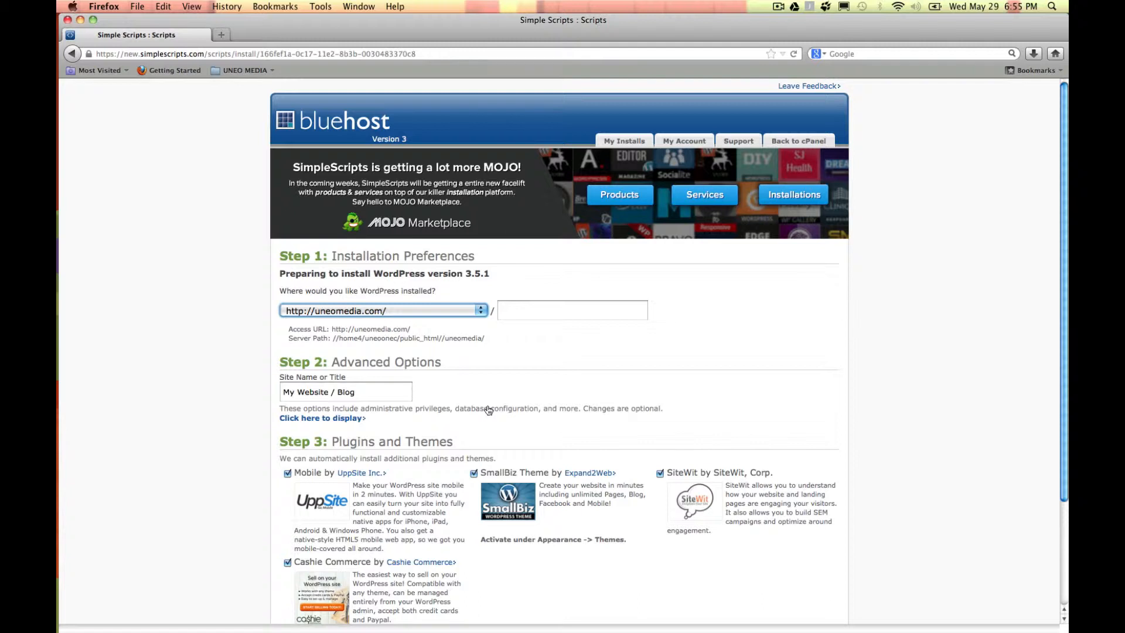
click(521, 312)
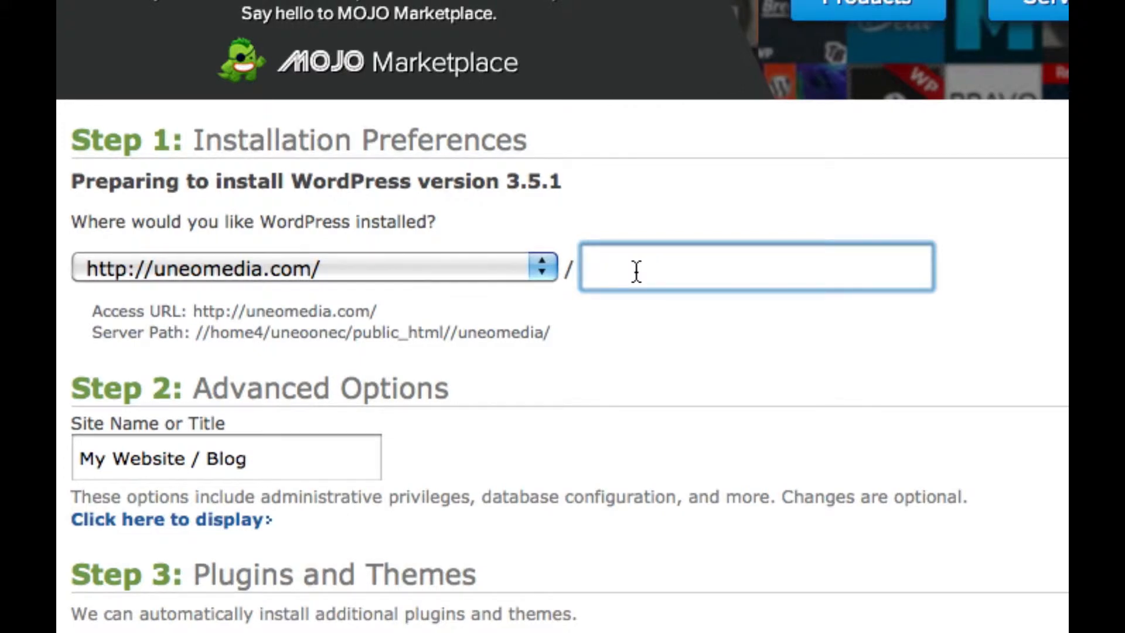
Step: Set the install folder to wordpress-demo-site and the site name to 'WordPress Demo Site'
text(wordpress-)
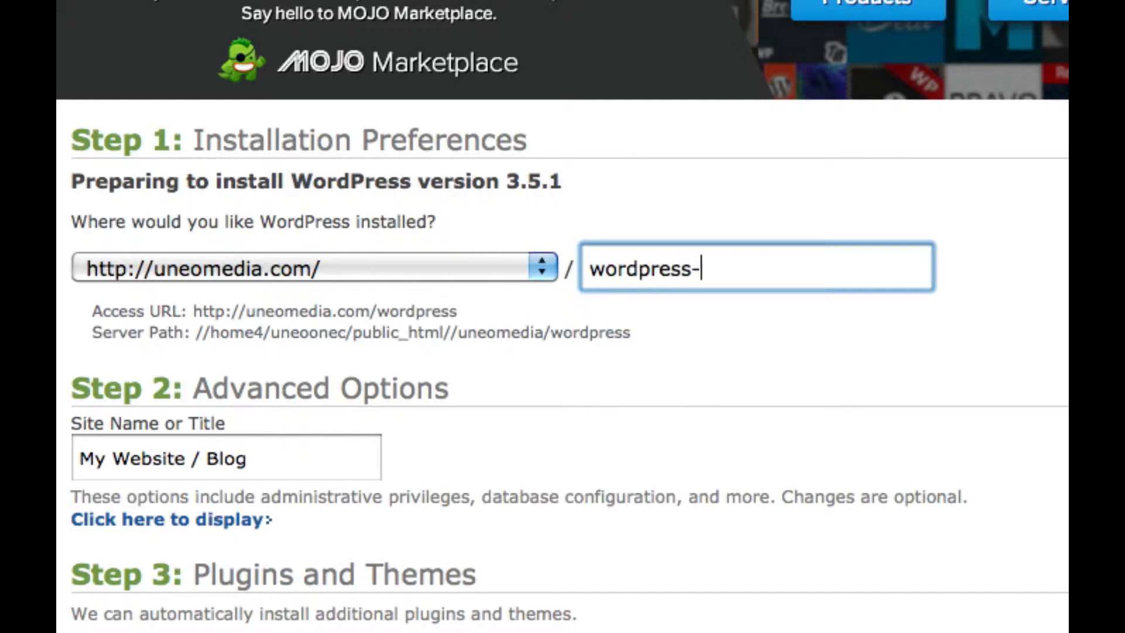
text(demo-site)
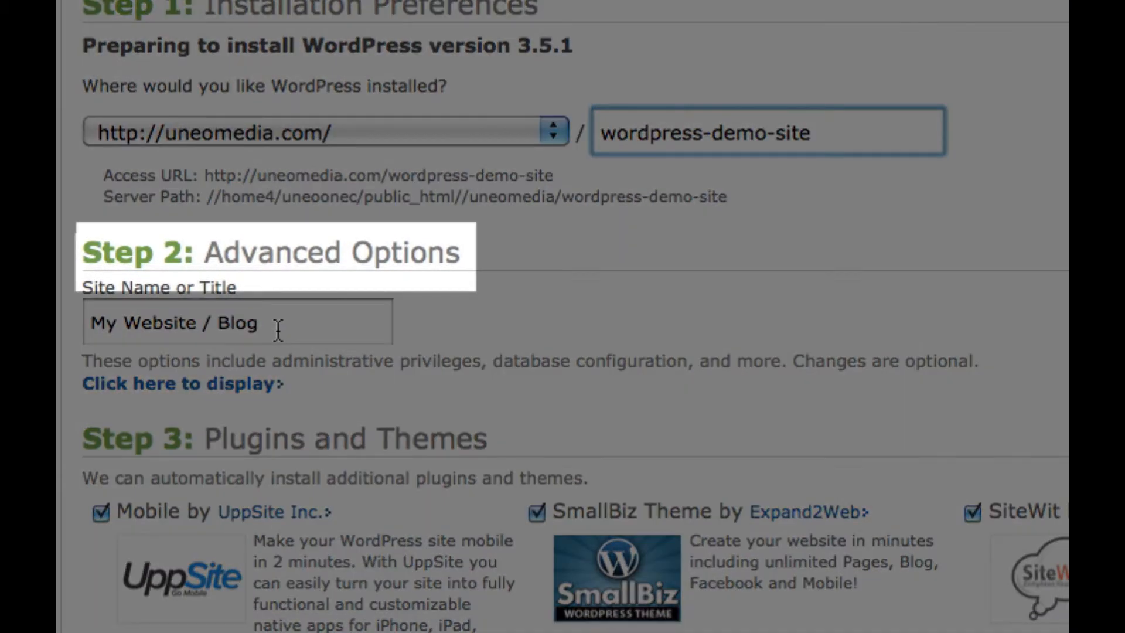
click(278, 330)
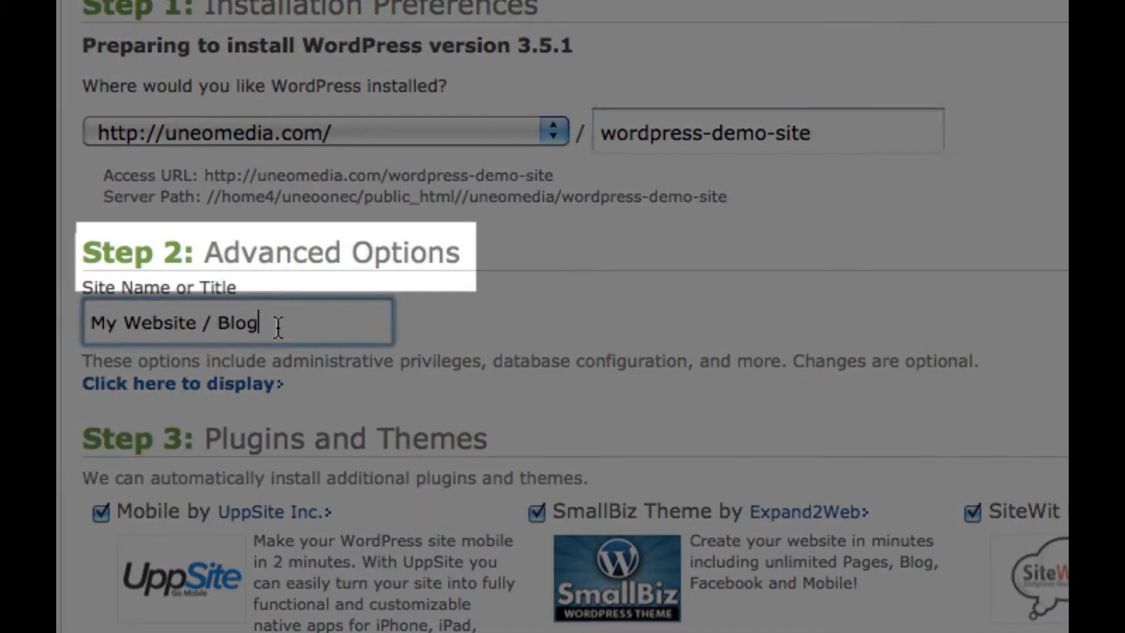
key(super+a)
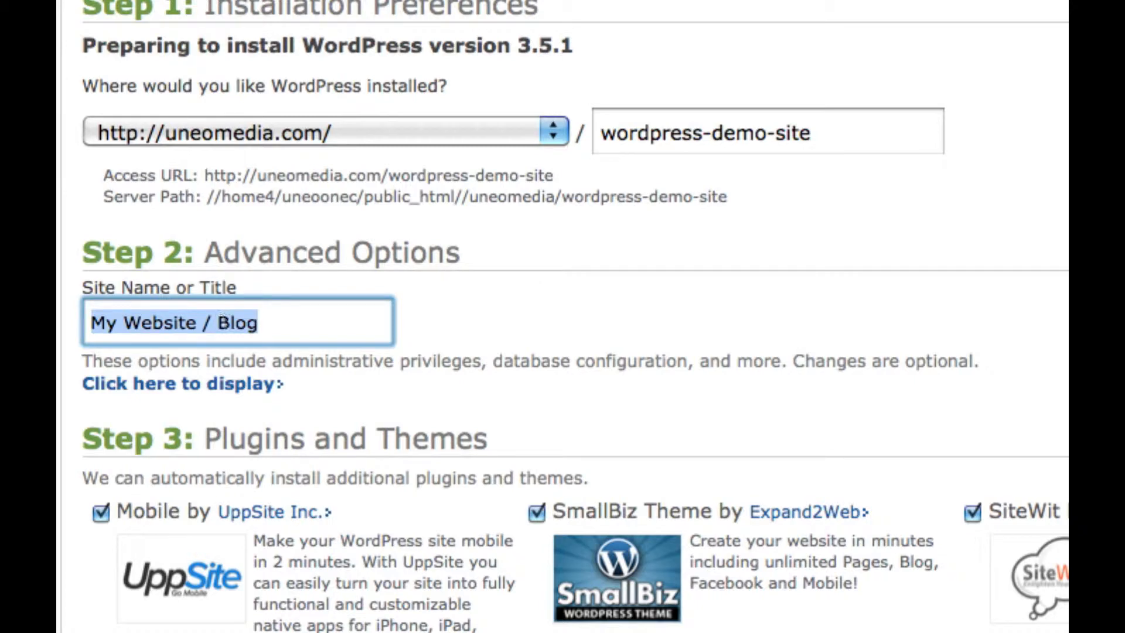
key(BackSpace)
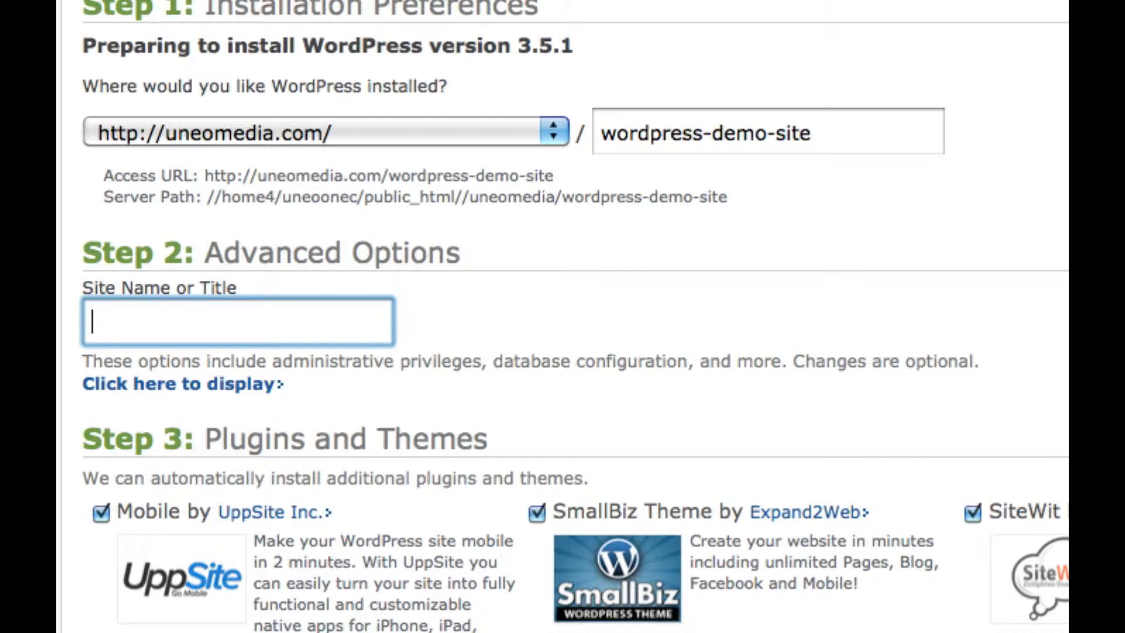
text(WordPress Demo Site)
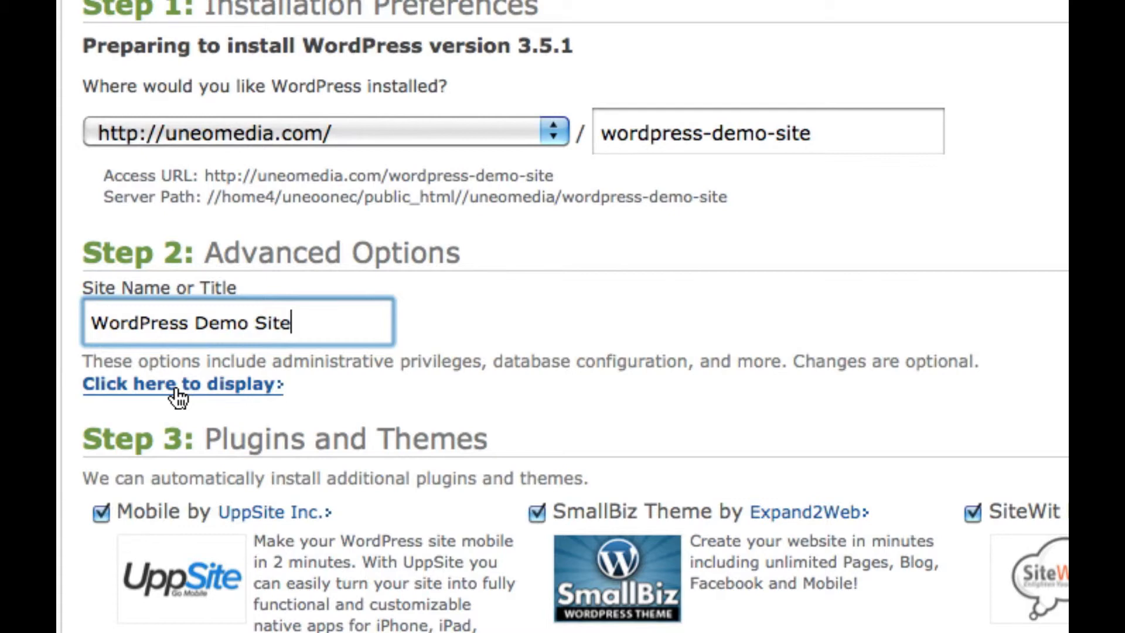
Step: Show the advanced admin options and empty the prefilled admin username
click(176, 390)
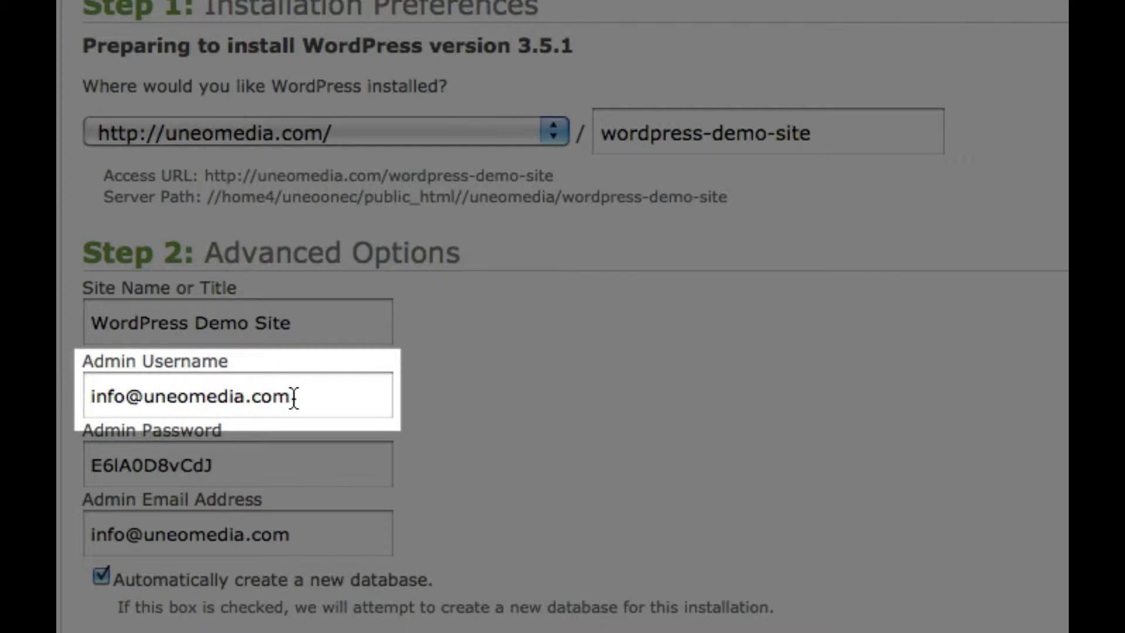
drag(293, 396, 91, 396)
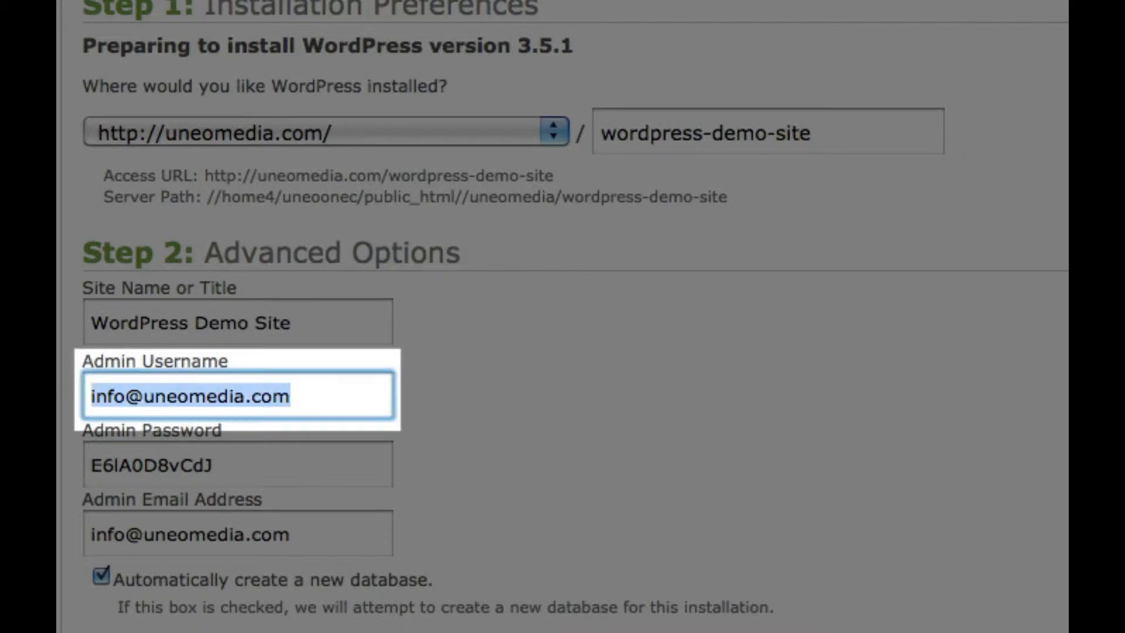
key(BackSpace)
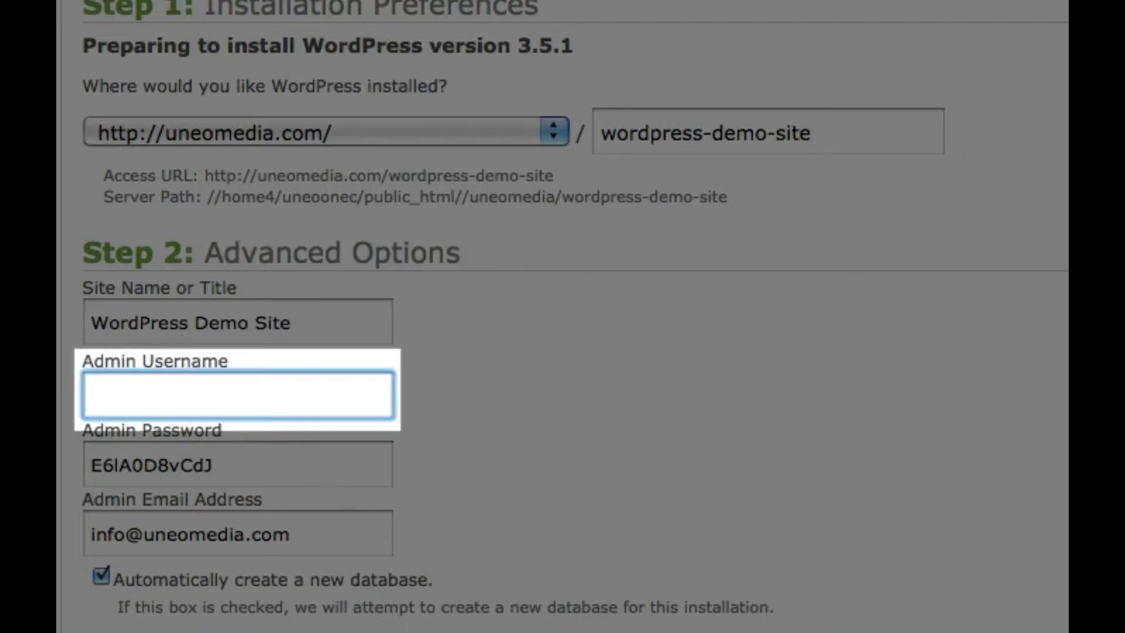
Step: Enter the chosen admin username and replace the generated admin password with a new one
text(UNEOMEDIA)
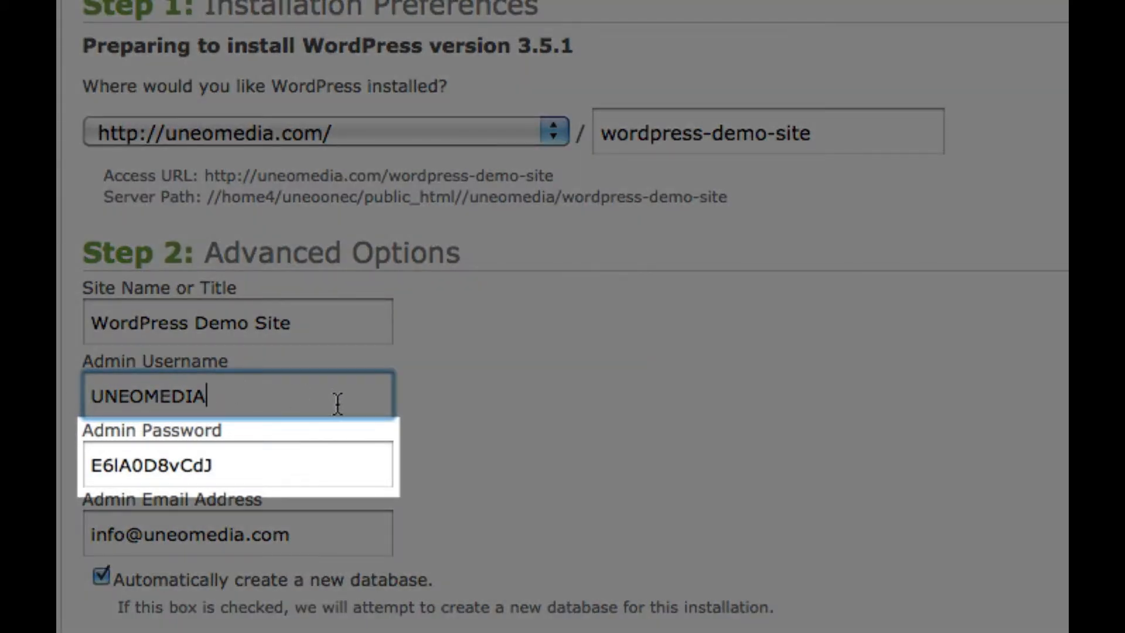
click(247, 467)
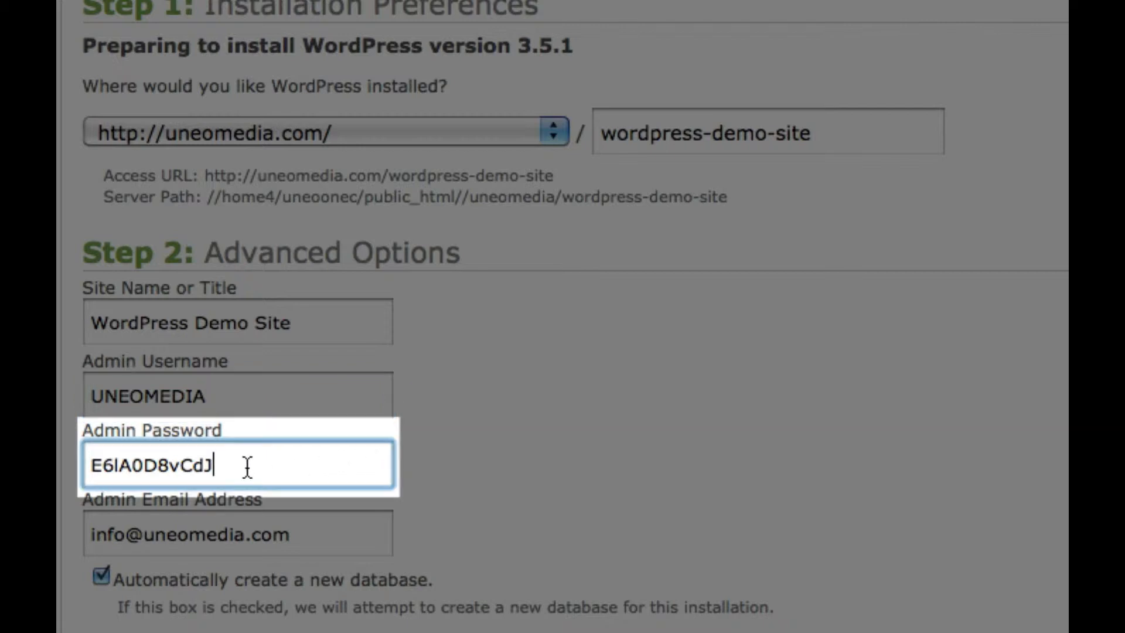
double_click(152, 466)
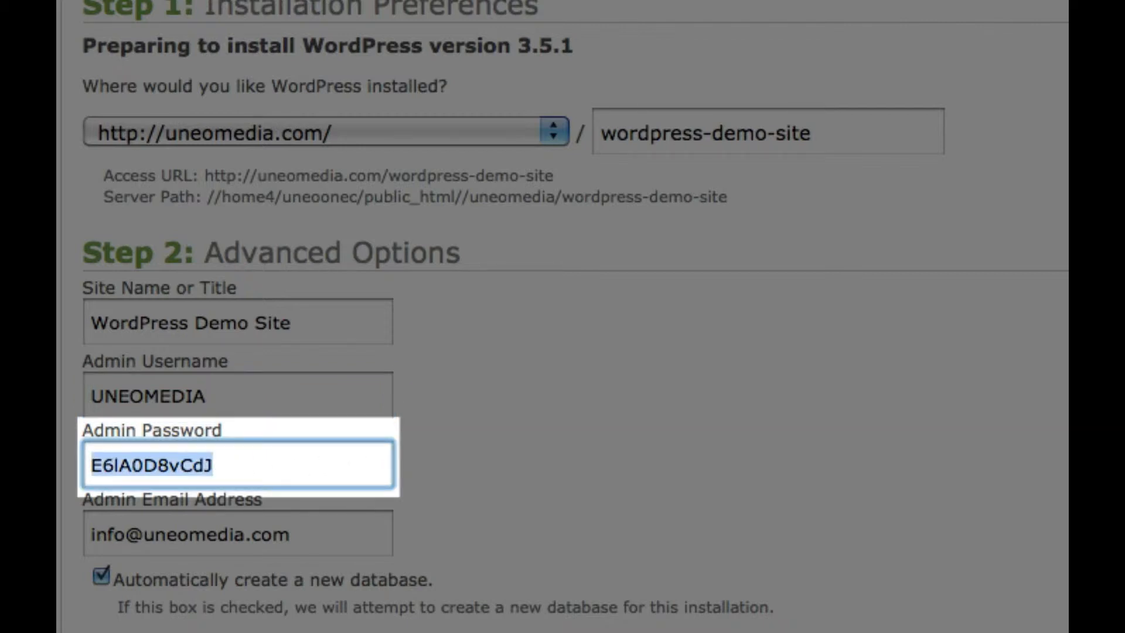
key(BackSpace)
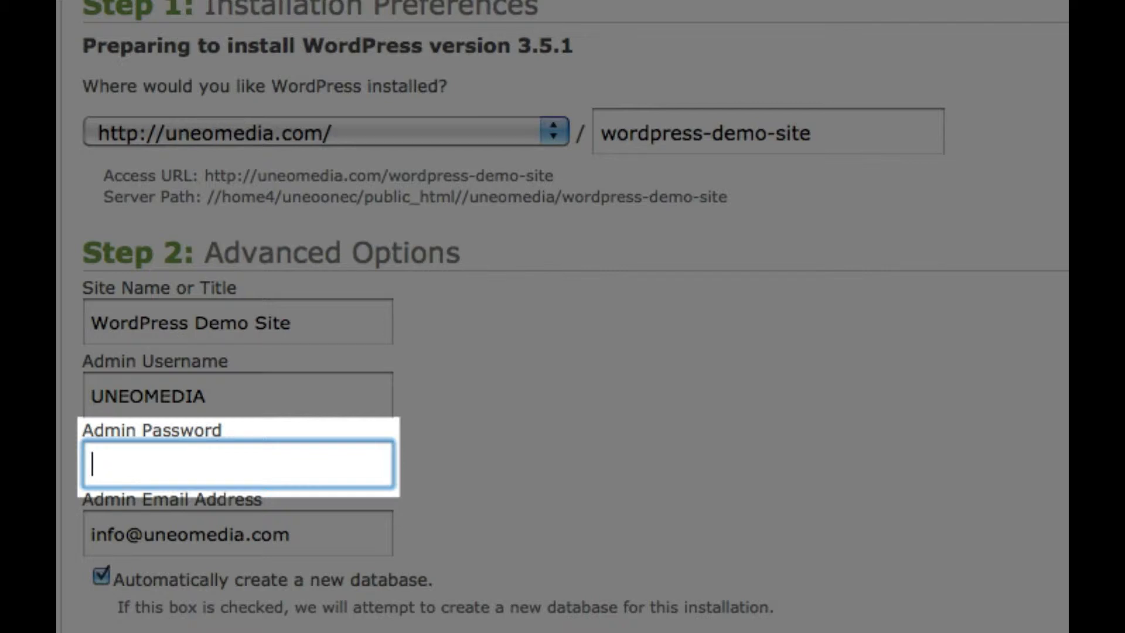
text(DemoDemo1)
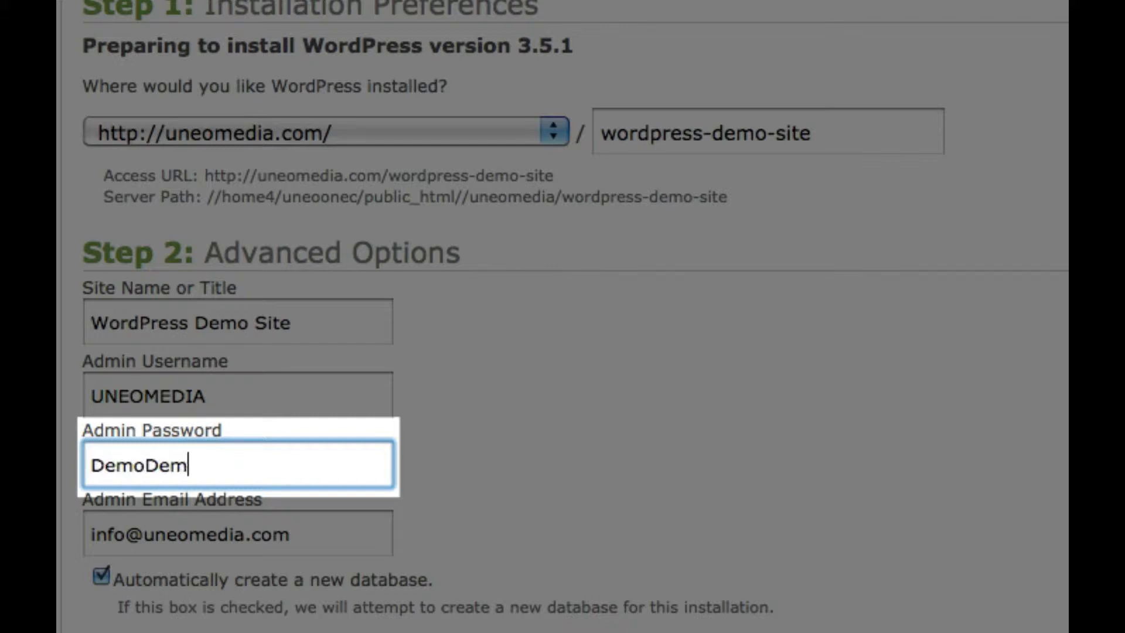
text(!)
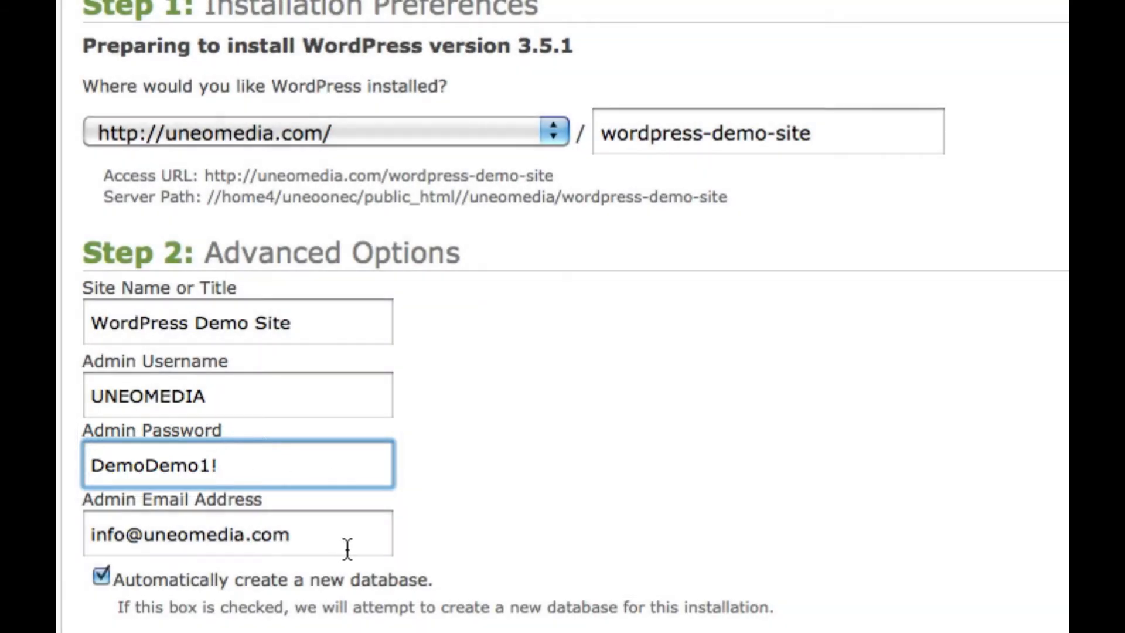
click(336, 539)
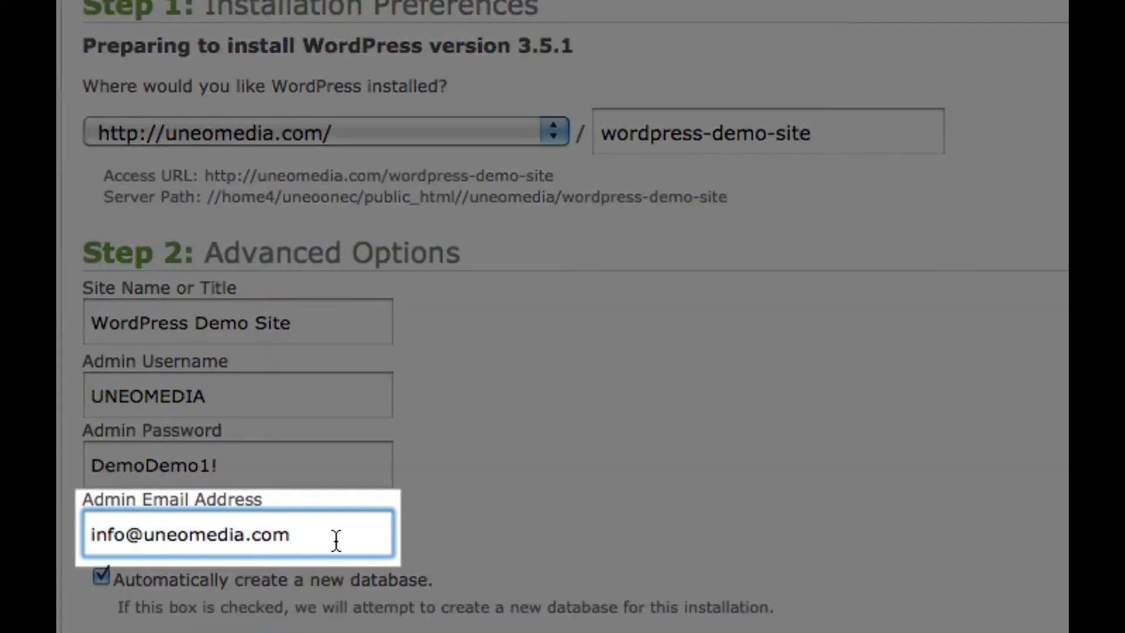
Step: Skip the Mobile, SmallBiz and Cashie Commerce add-ons, accept GPLv2, and complete the install
drag(332, 540, 94, 529)
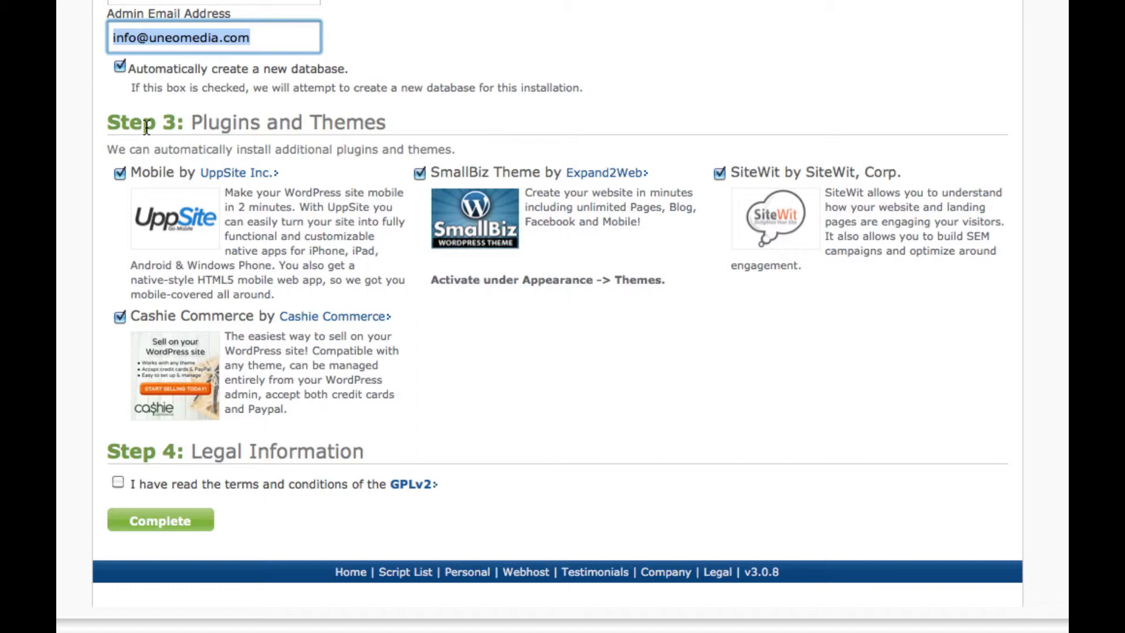
click(118, 173)
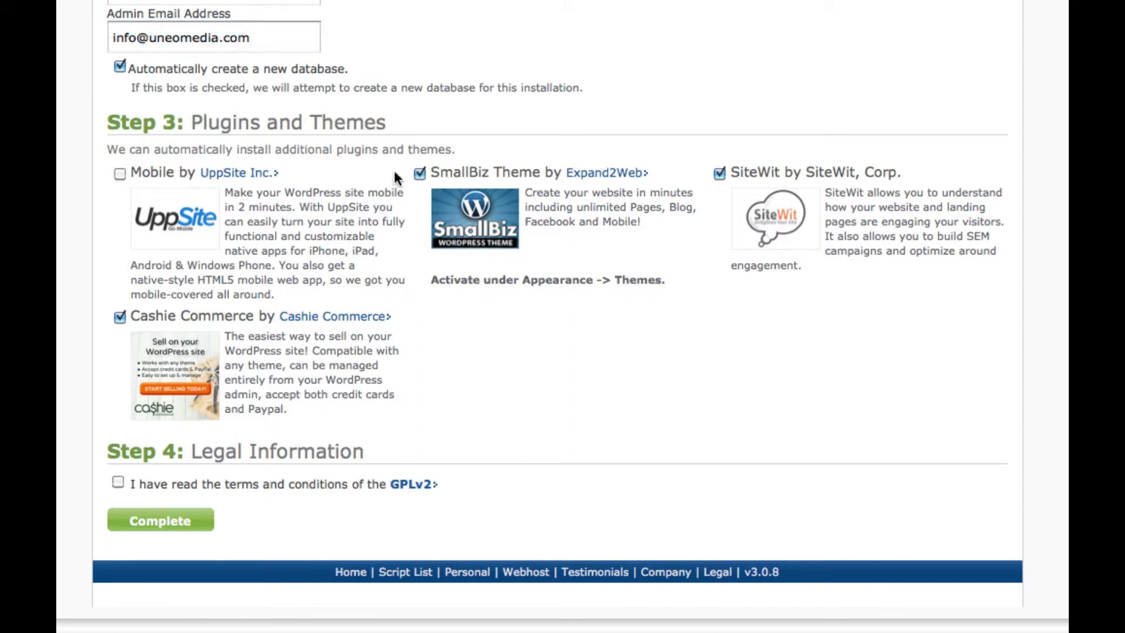
click(419, 174)
click(119, 317)
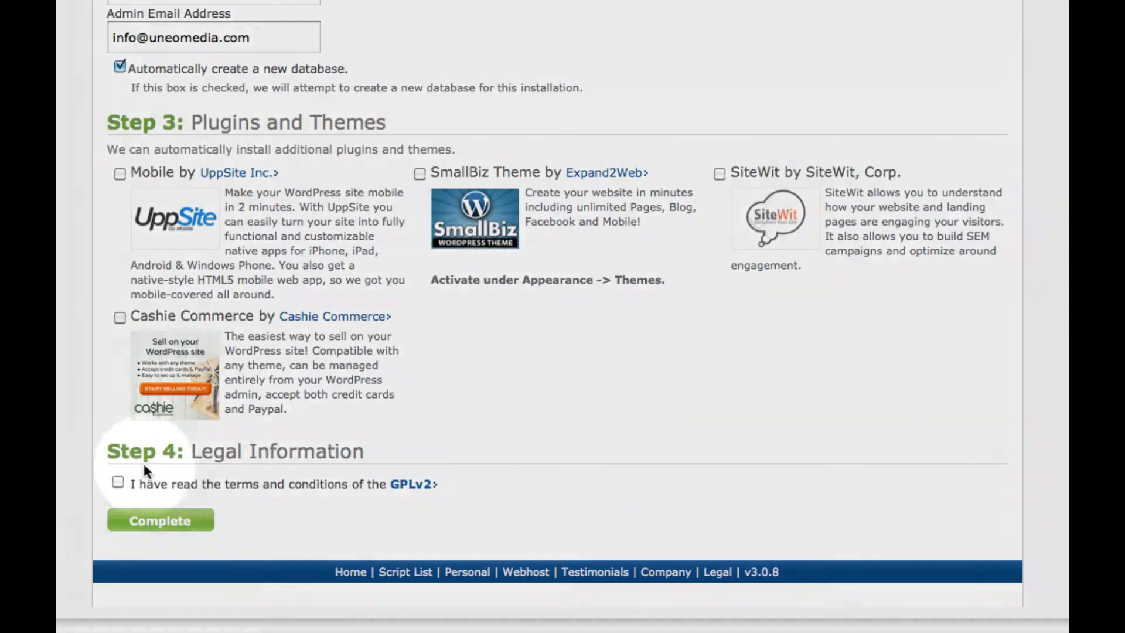
click(118, 482)
click(160, 521)
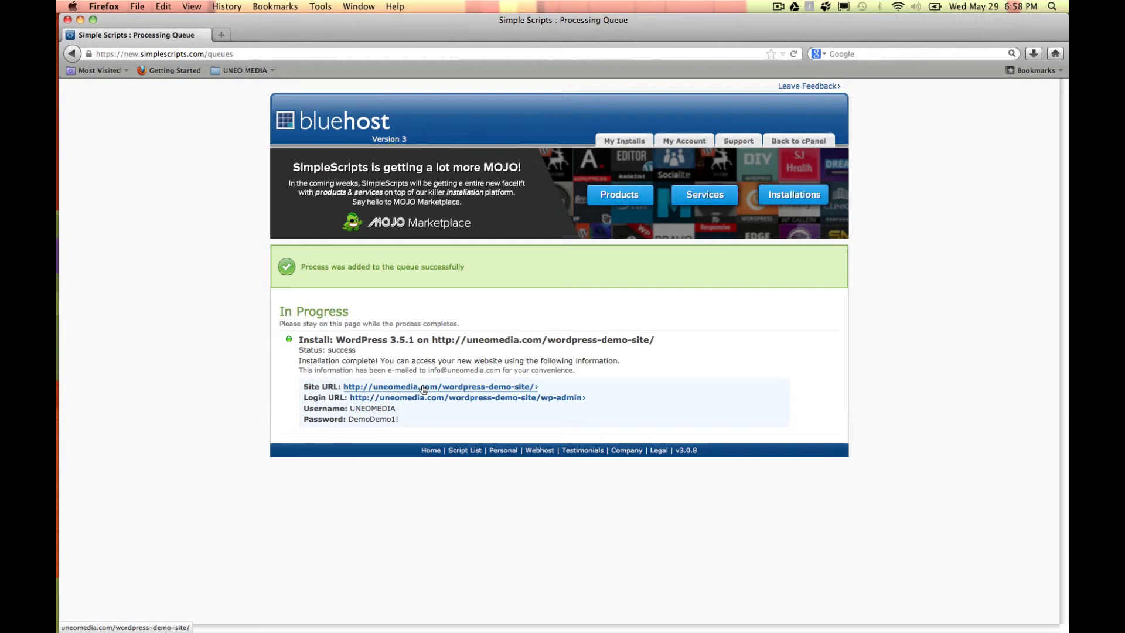
Step: Bookmark the Site URL as 'WordPress Demo Site' on the Bookmarks Toolbar
right_click(504, 425)
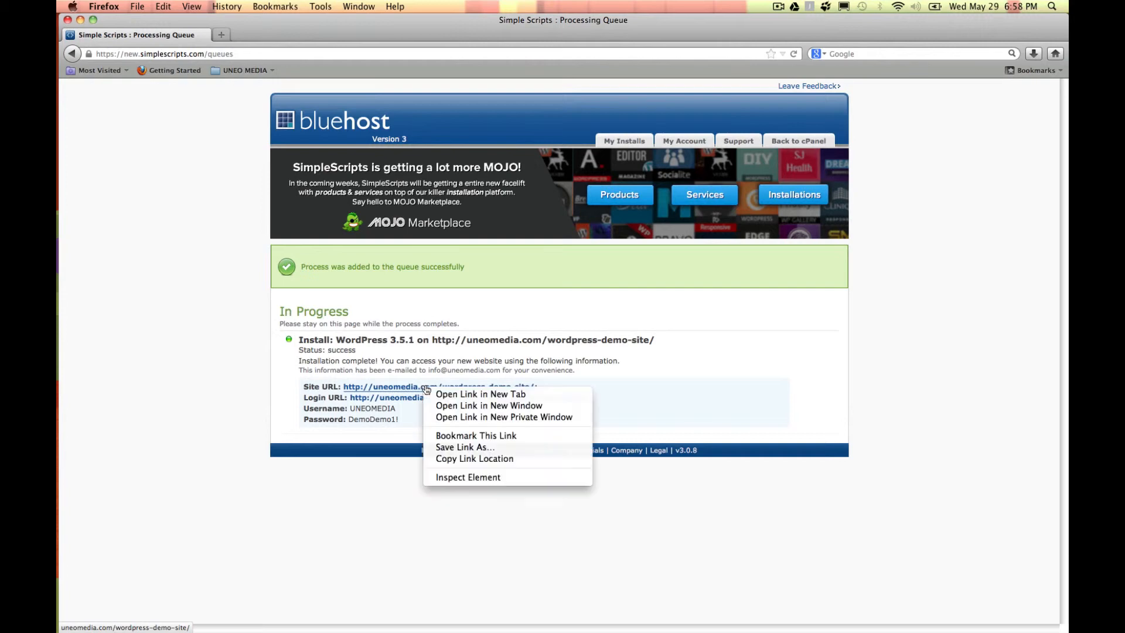
click(463, 437)
text(WordPress )
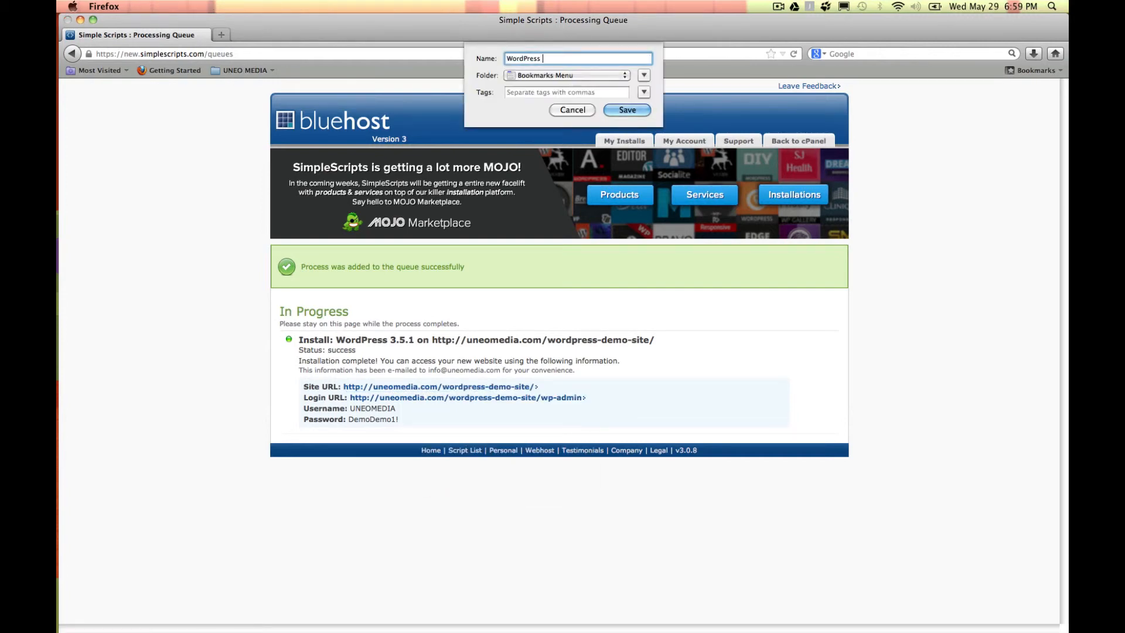
text(Demo Site)
click(623, 76)
click(615, 89)
click(626, 109)
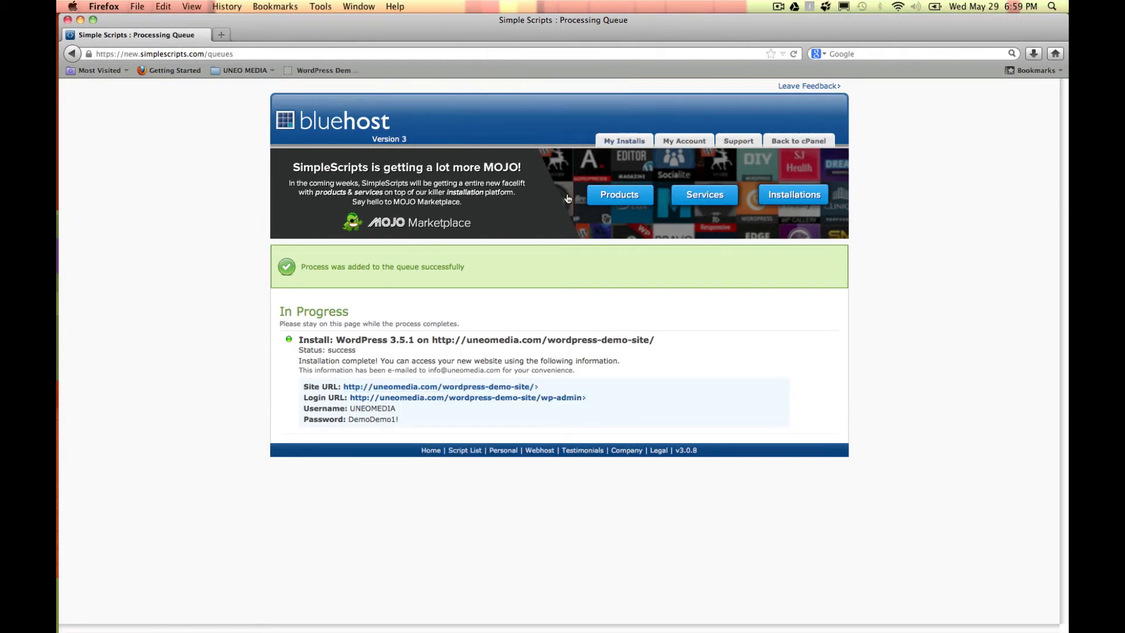
Step: Bookmark the Login URL as 'WordPress Demo Login' on the Bookmarks Toolbar
right_click(440, 400)
click(493, 448)
text(WordPre)
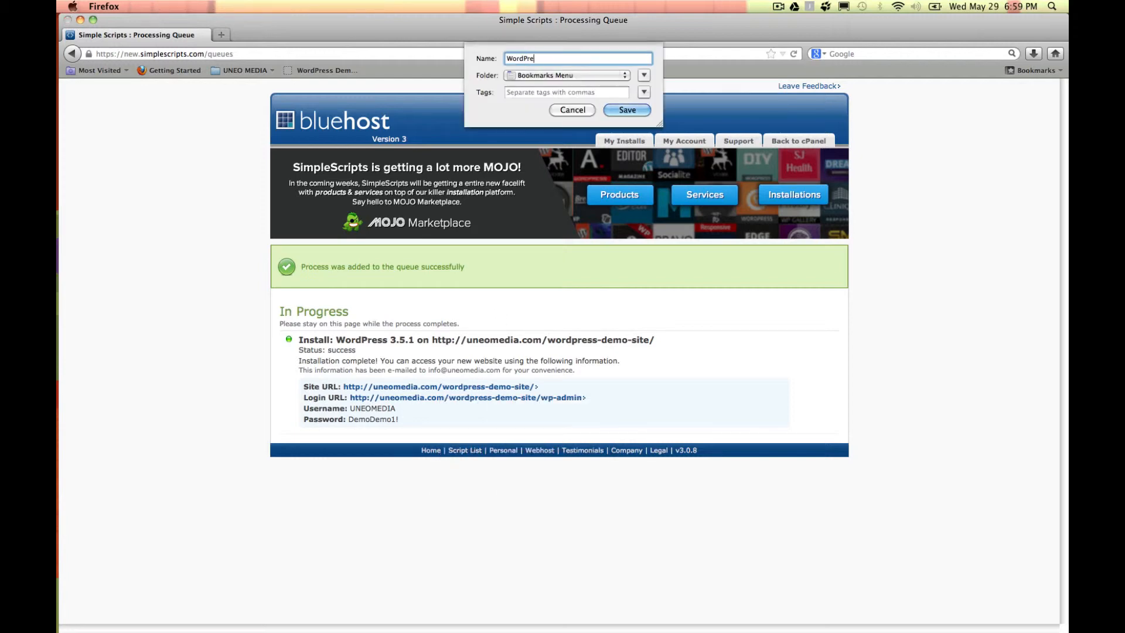
text(ss Demo Login)
click(624, 76)
click(616, 89)
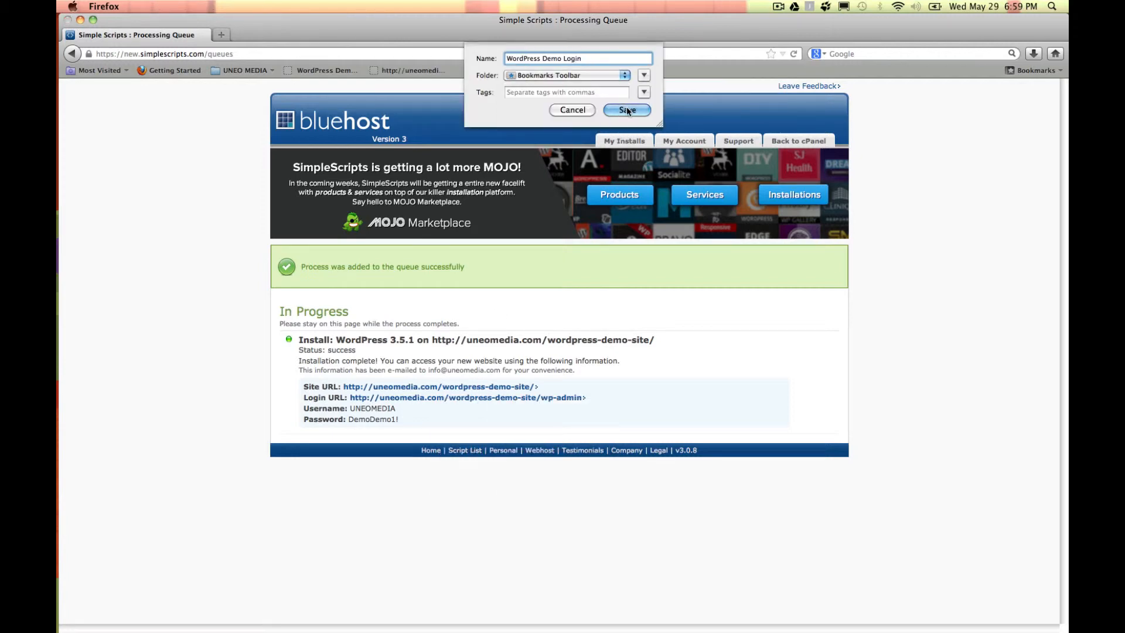
click(626, 110)
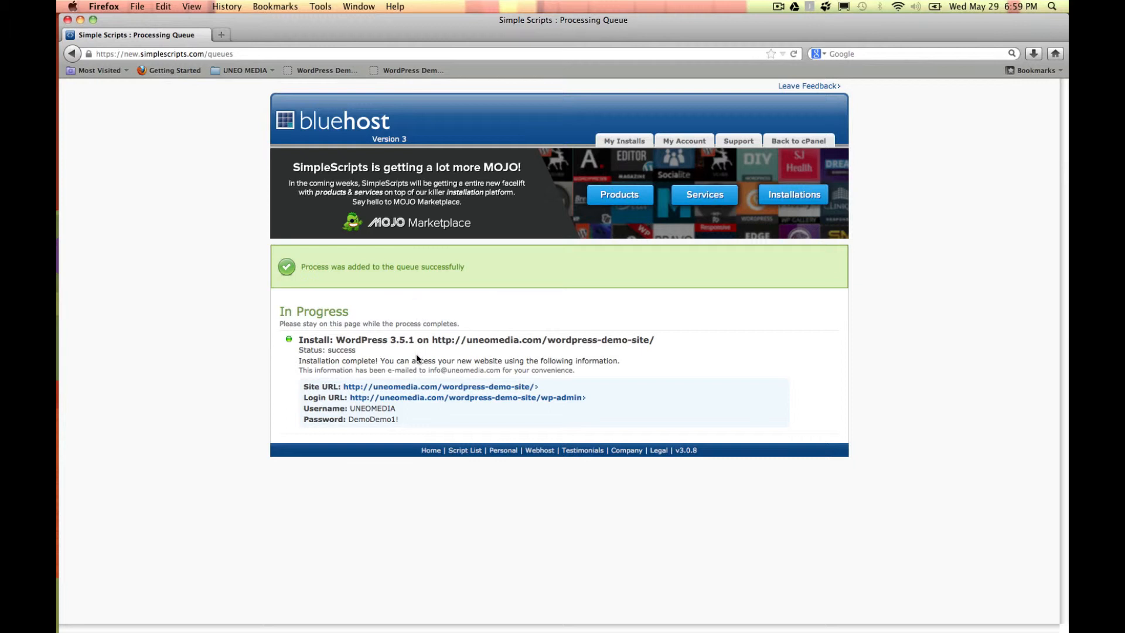
Step: Open the new site in a new tab and view its Sample Page
right_click(414, 391)
click(463, 396)
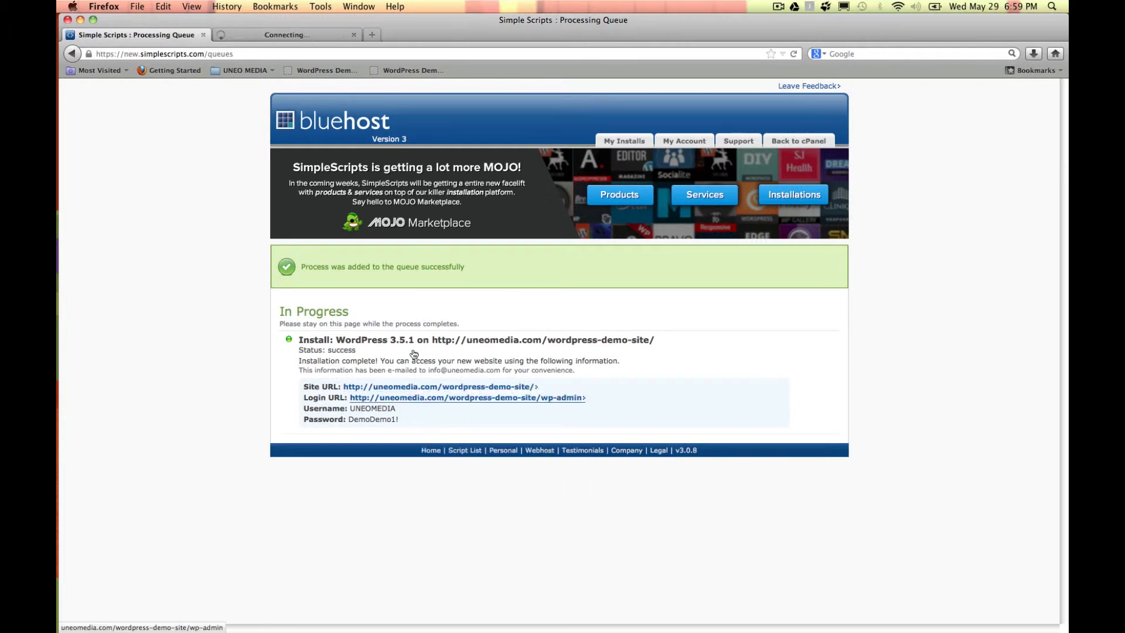
click(321, 35)
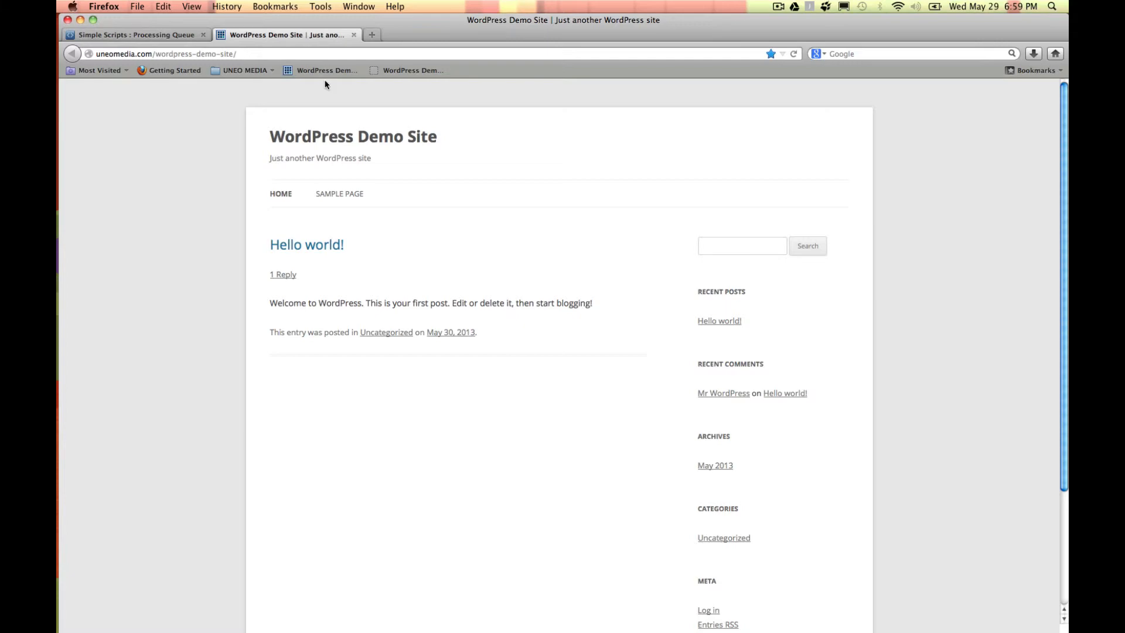
click(334, 193)
Step: Open the site's Login URL from the install results page in a new tab
click(176, 35)
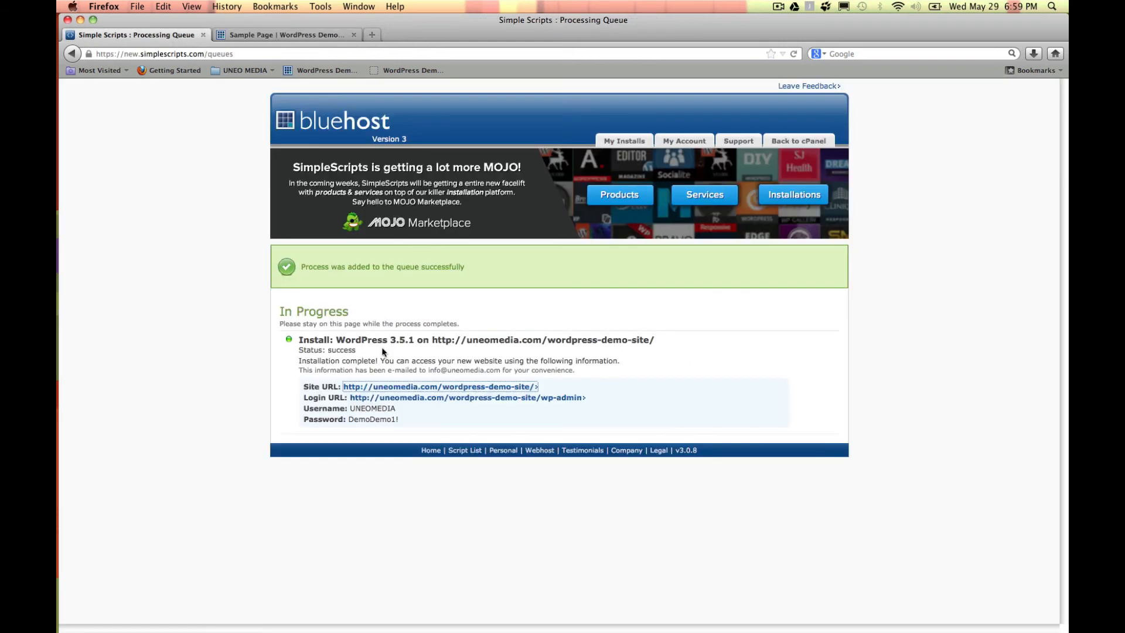
right_click(419, 402)
click(463, 409)
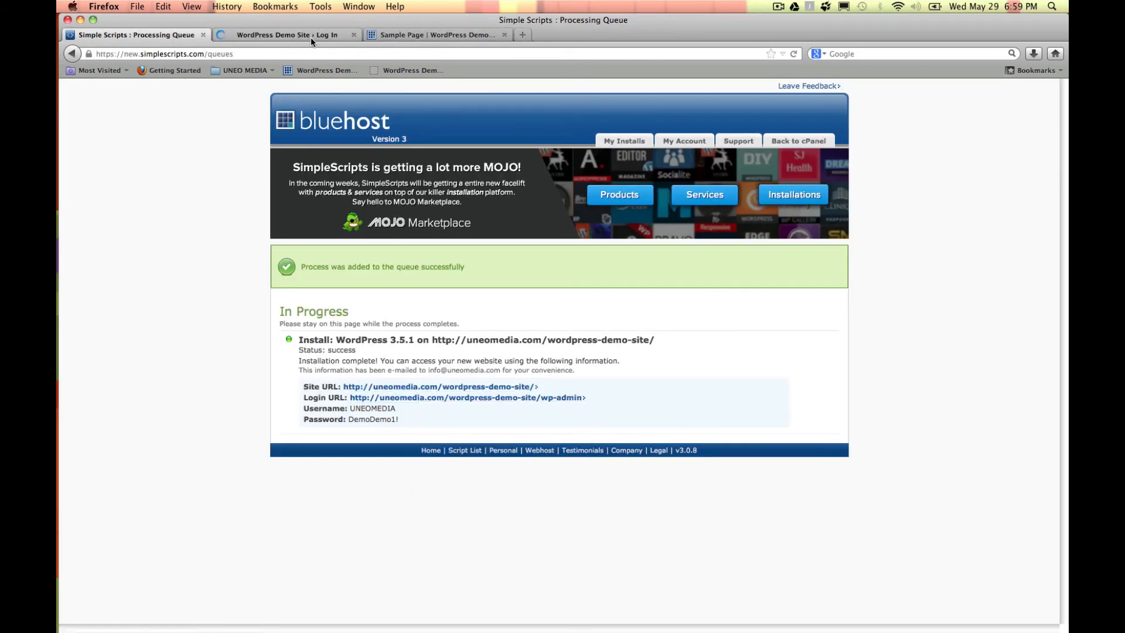
click(306, 35)
Step: Log in to WordPress Demo Site with the admin username and password
text(UNEOMEDIA)
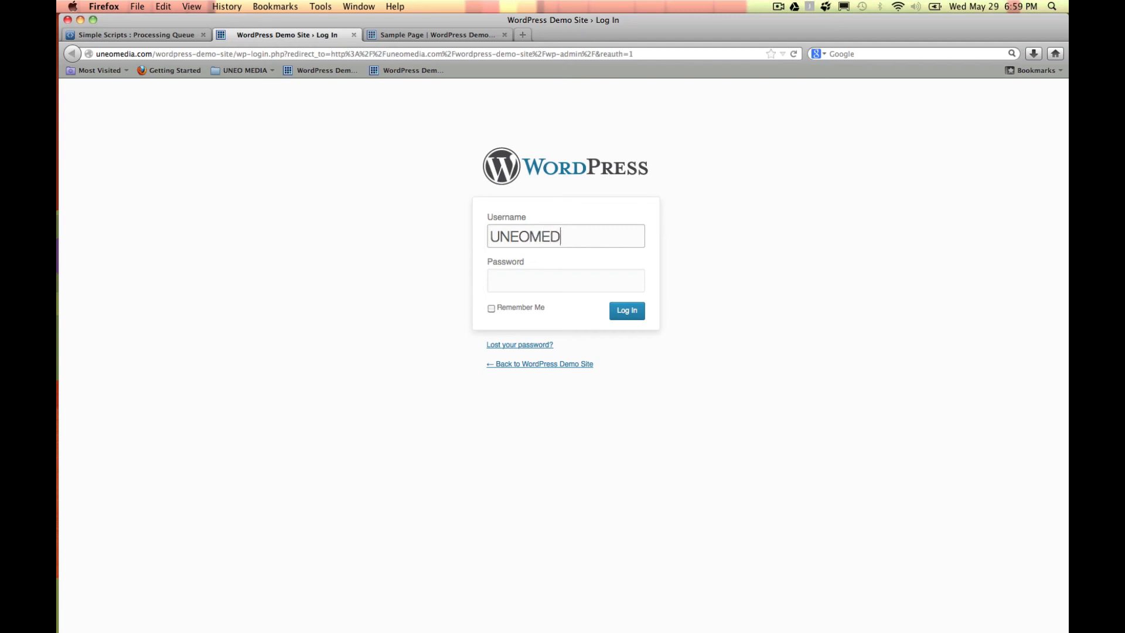
key(Tab)
text(demo1234567)
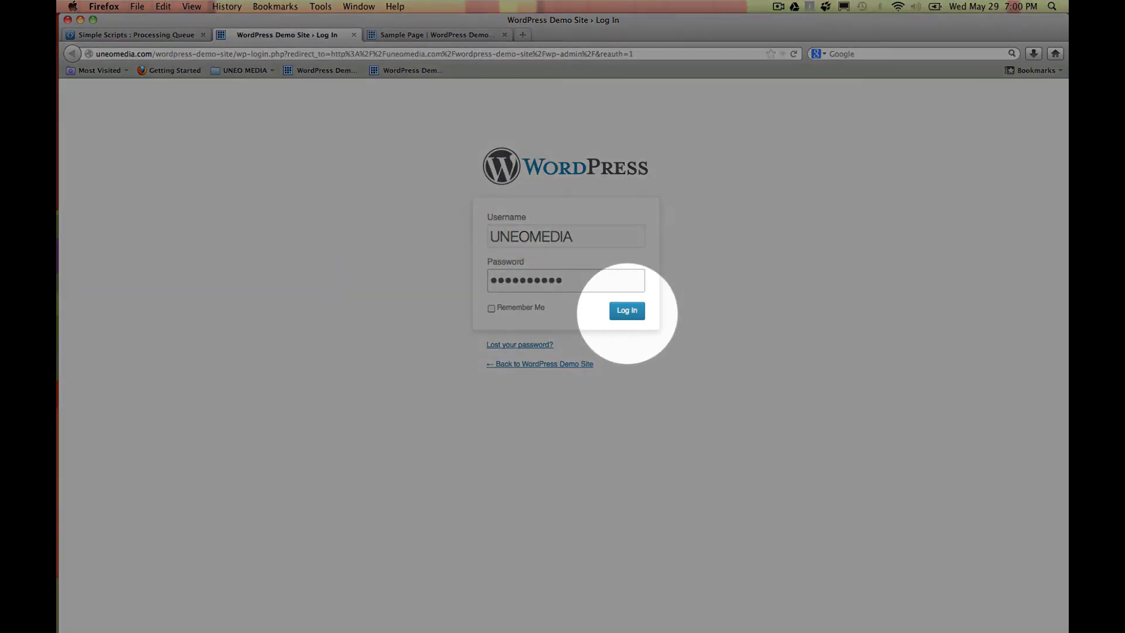
click(624, 315)
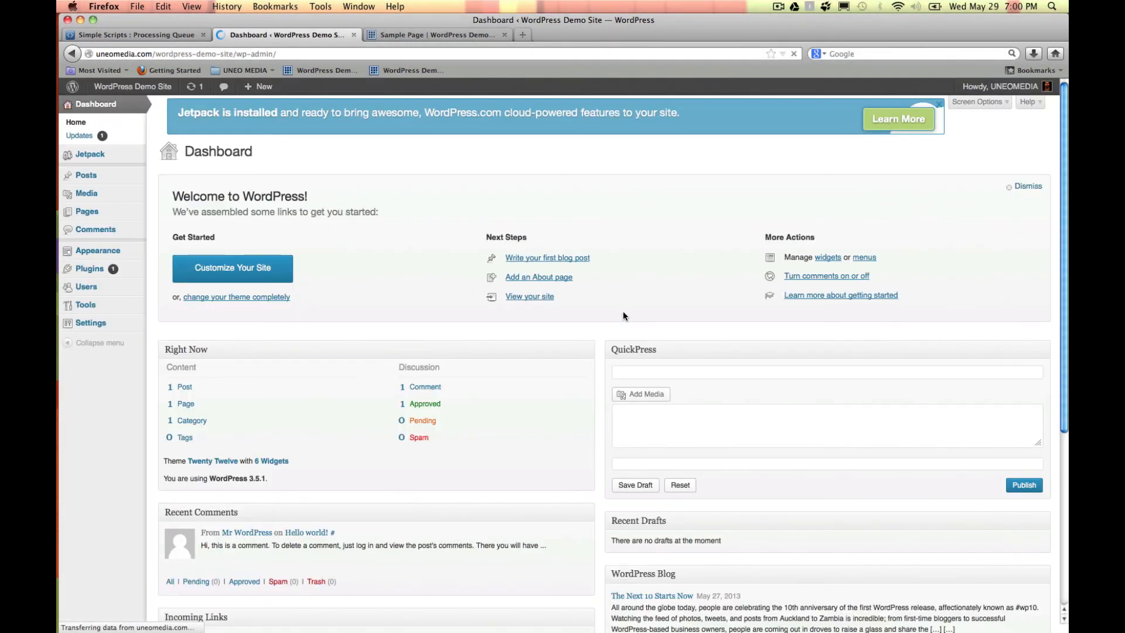